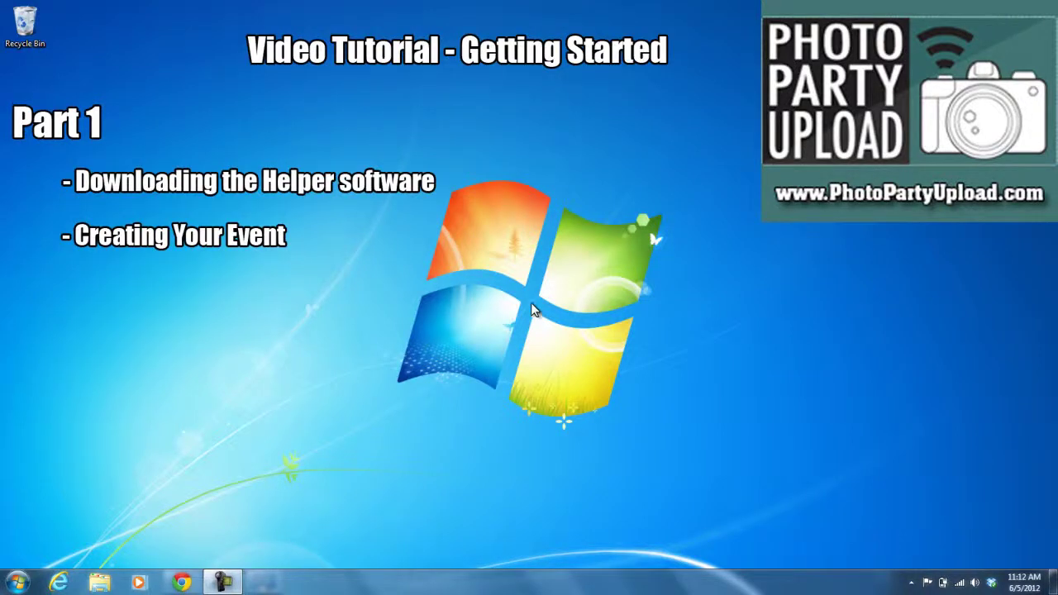
# - Open Chrome and load login.photopartyupload.com
pyautogui.moveTo(460, 35); pyautogui.dragTo(669, 71)
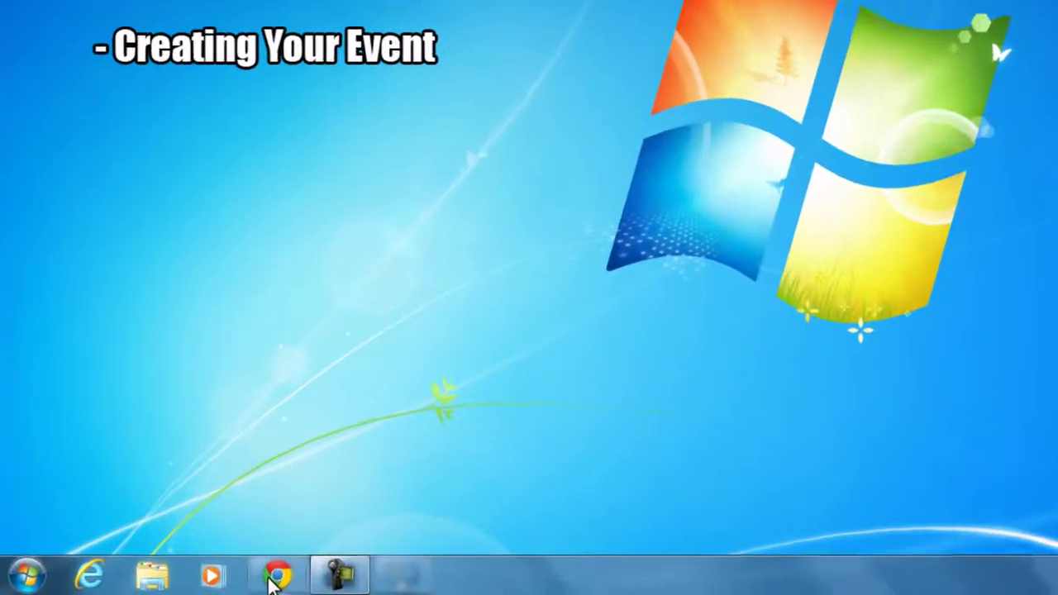
pyautogui.click(275, 579)
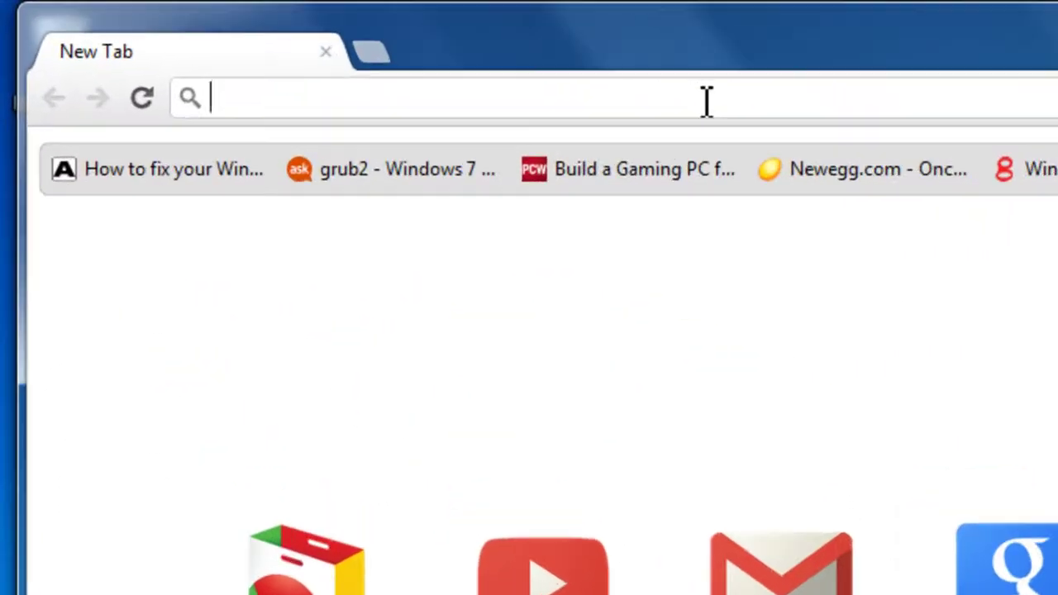
pyautogui.write('login.p')
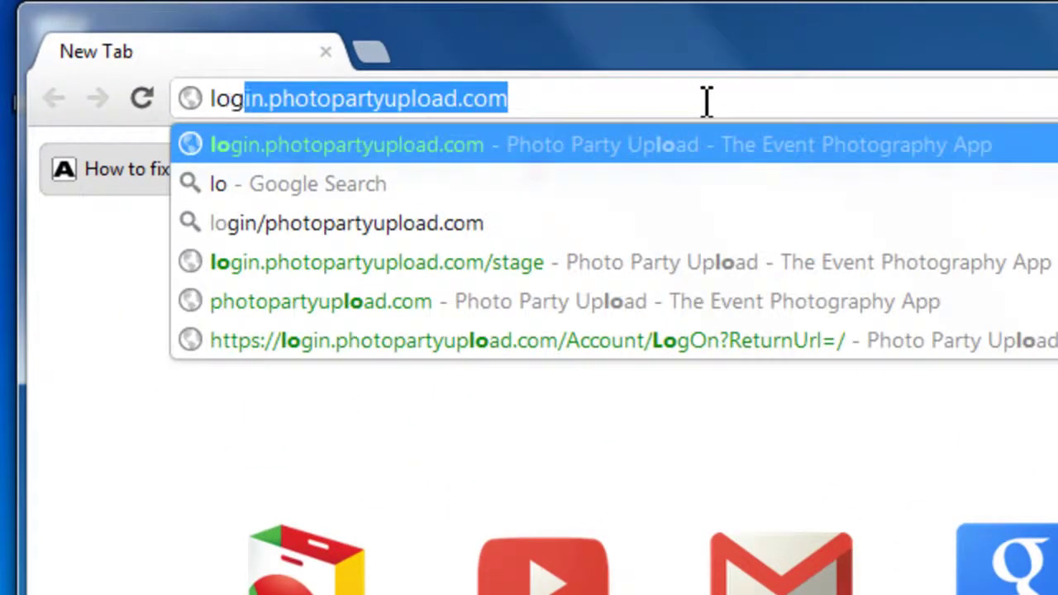
pyautogui.write('hotop')
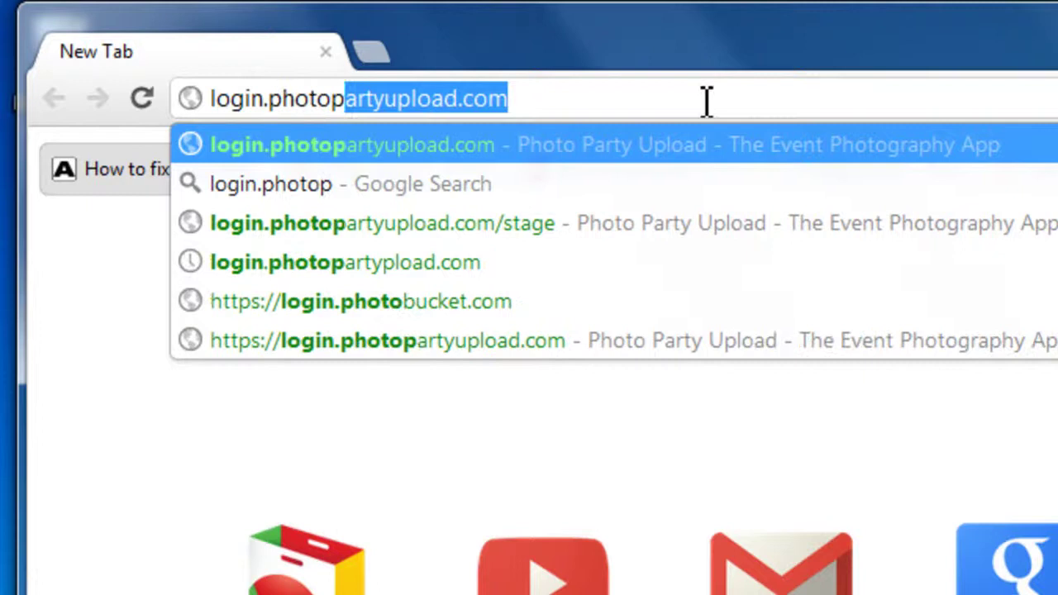
pyautogui.write('artyupload.com')
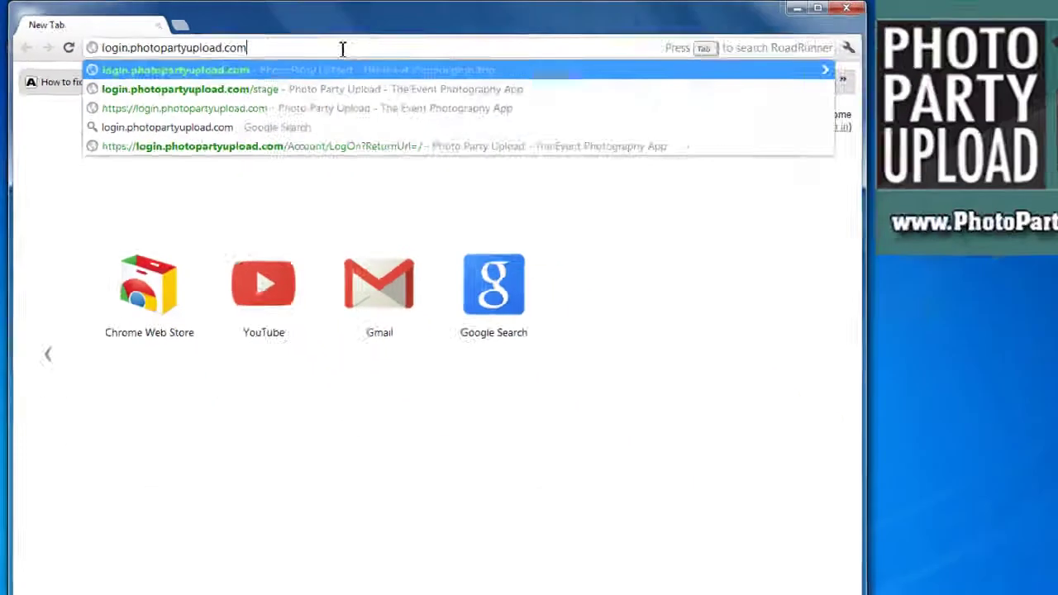
pyautogui.press('Return')
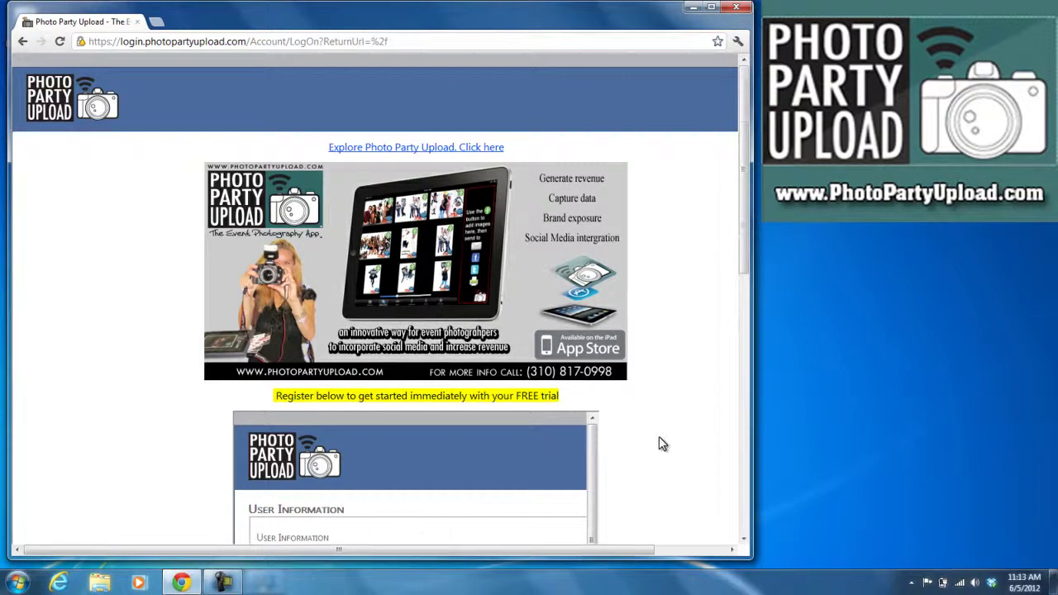
# - Look over the sign-up form's name fields and widen the browser window slightly
pyautogui.scroll(-3, 659, 444)
pyautogui.click(377, 432)
pyautogui.click(369, 457)
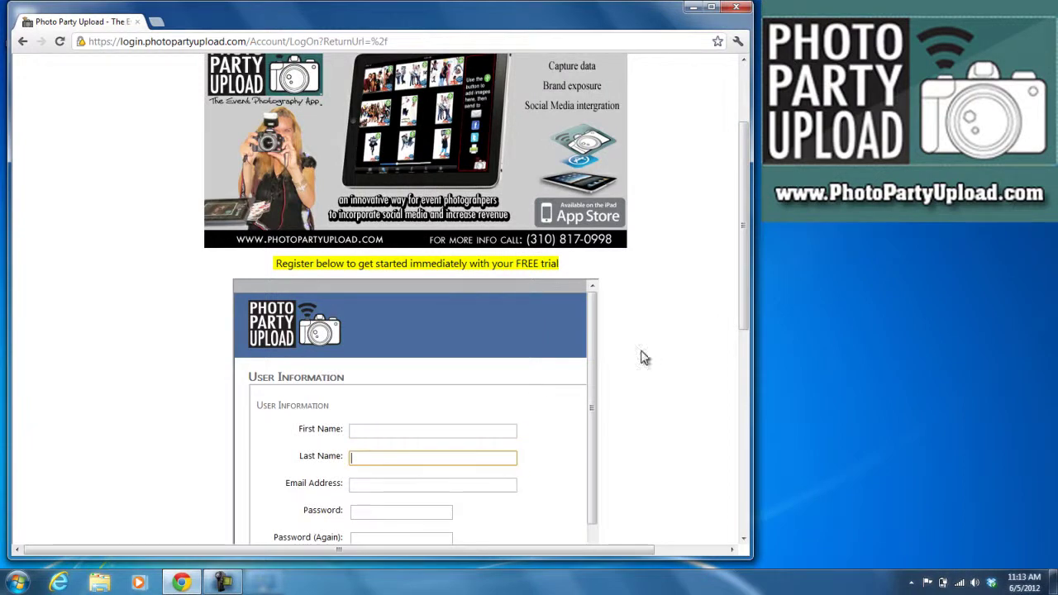
pyautogui.scroll(3, 683, 256)
pyautogui.moveTo(752, 162); pyautogui.dragTo(850, 142)
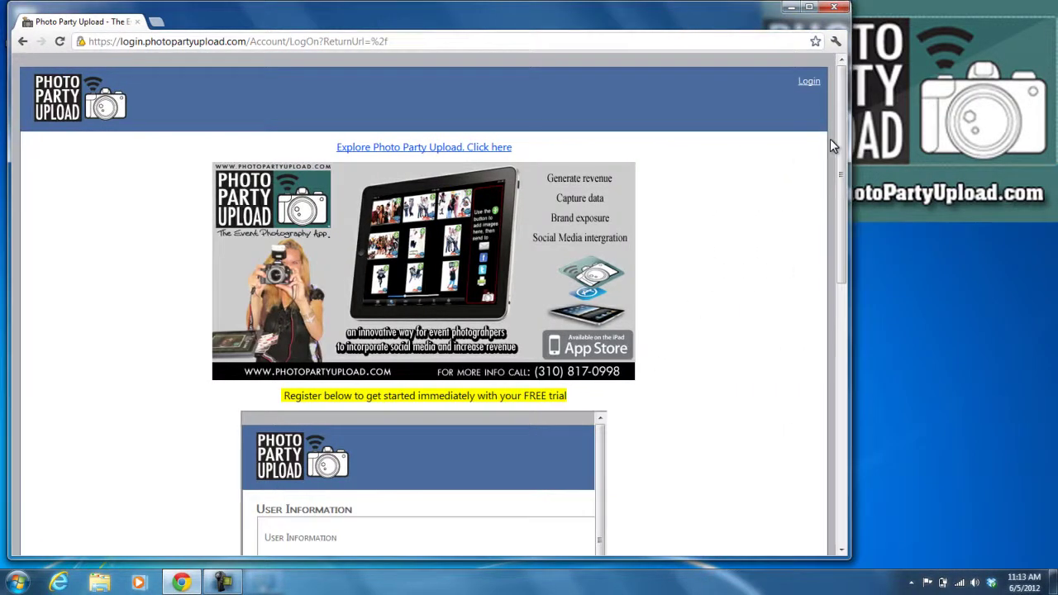
# - Log in on the sign-in page with the account e-mail address and password
pyautogui.click(808, 84)
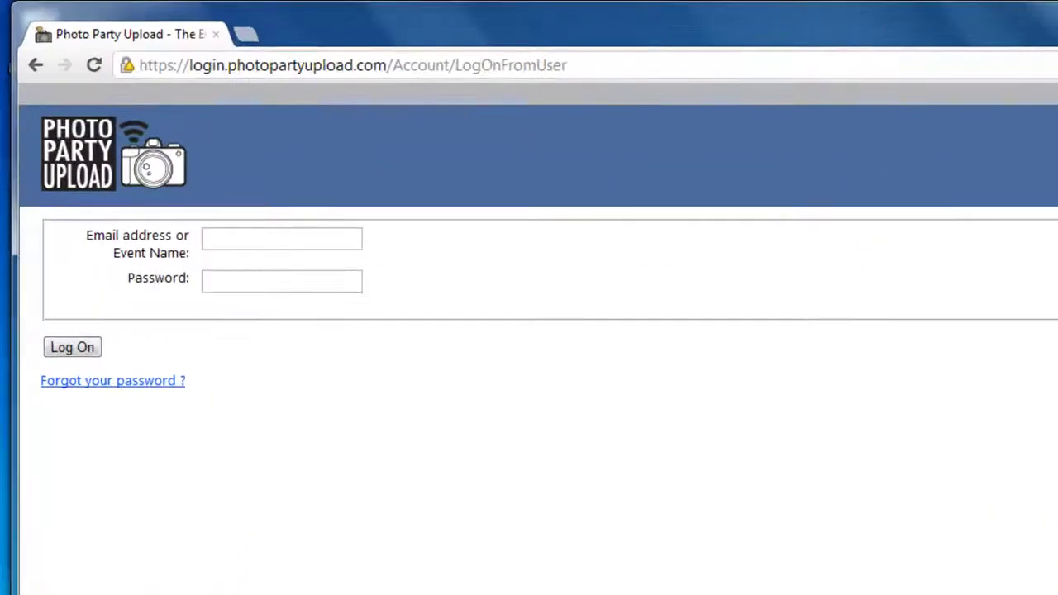
pyautogui.click(228, 240)
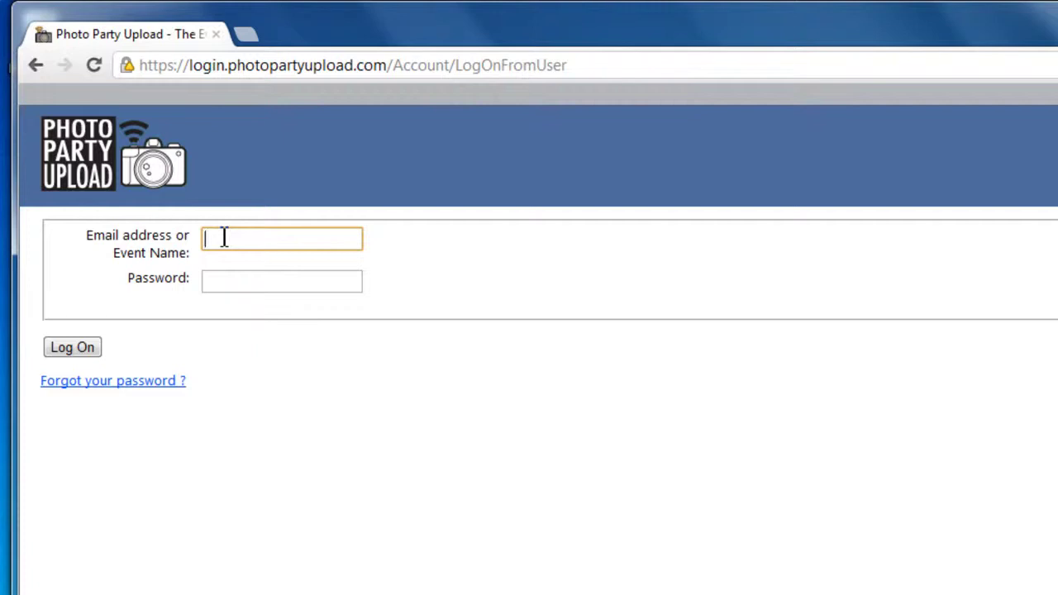
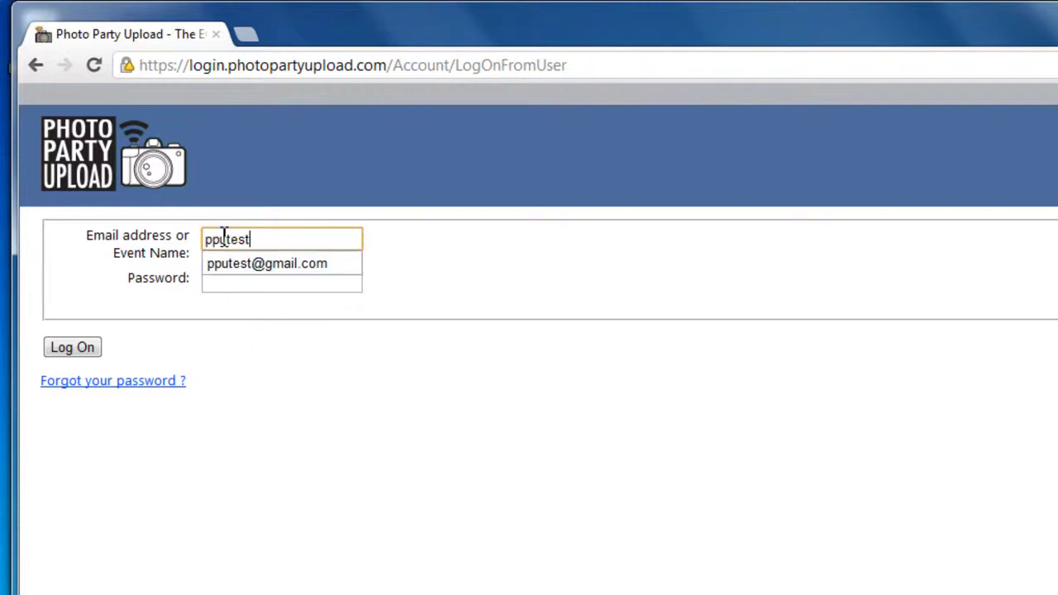
pyautogui.press('Tab')
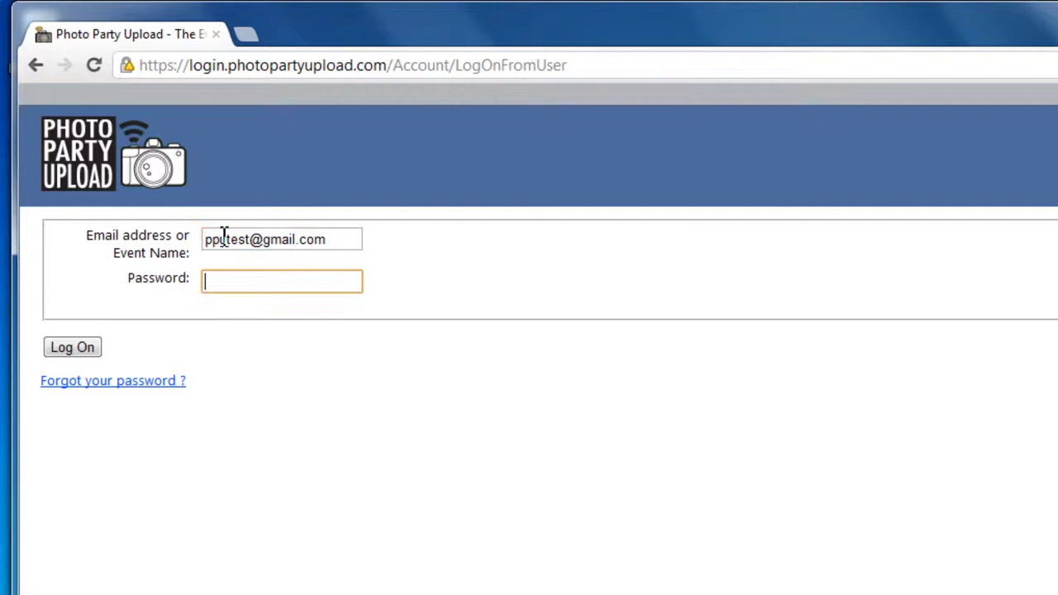
pyautogui.write('••••••••')
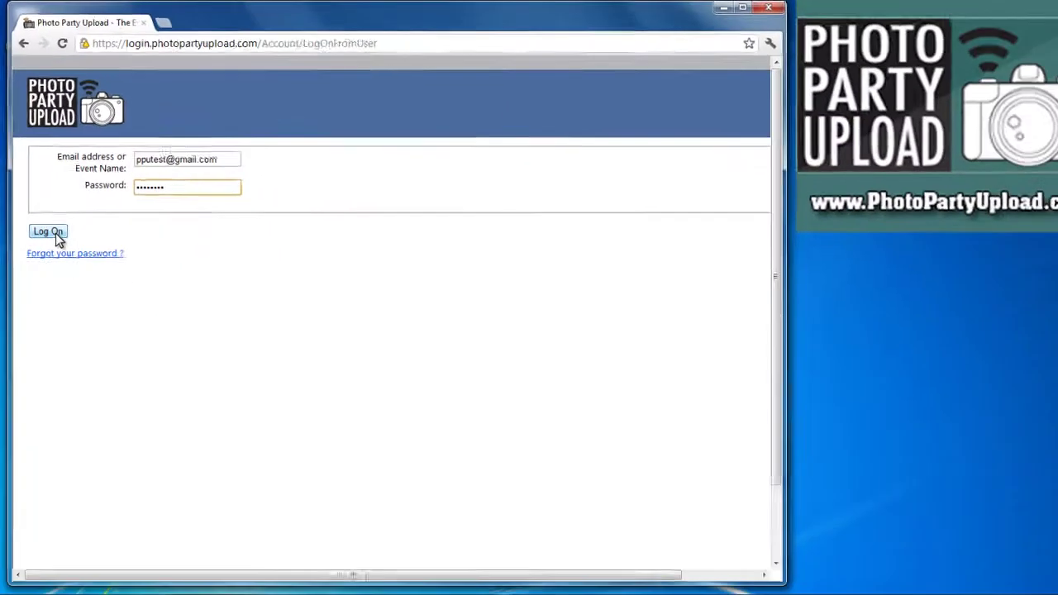
pyautogui.click(80, 335)
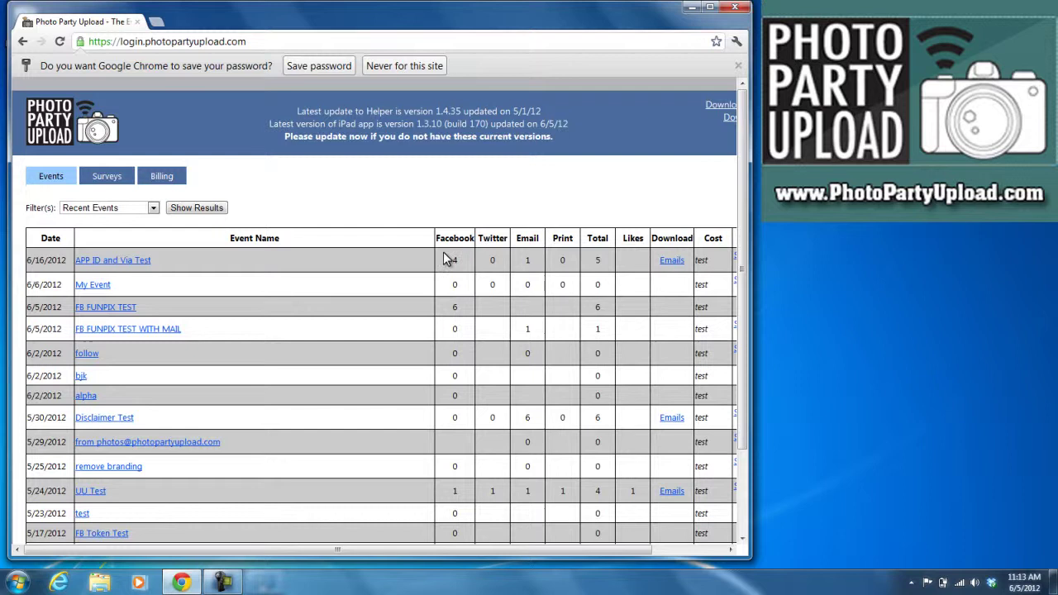
pyautogui.moveTo(440, 259); pyautogui.dragTo(544, 259)
pyautogui.click(418, 177)
pyautogui.scroll(-3, 413, 185)
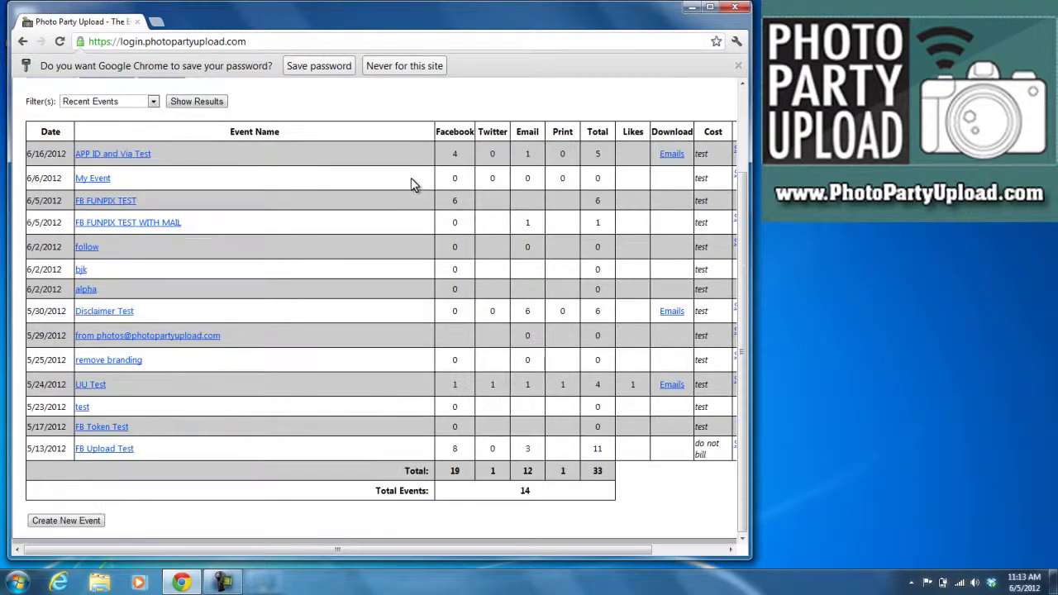
# - Start a new event named PhotoShoot dated June 6, 2012
pyautogui.click(79, 522)
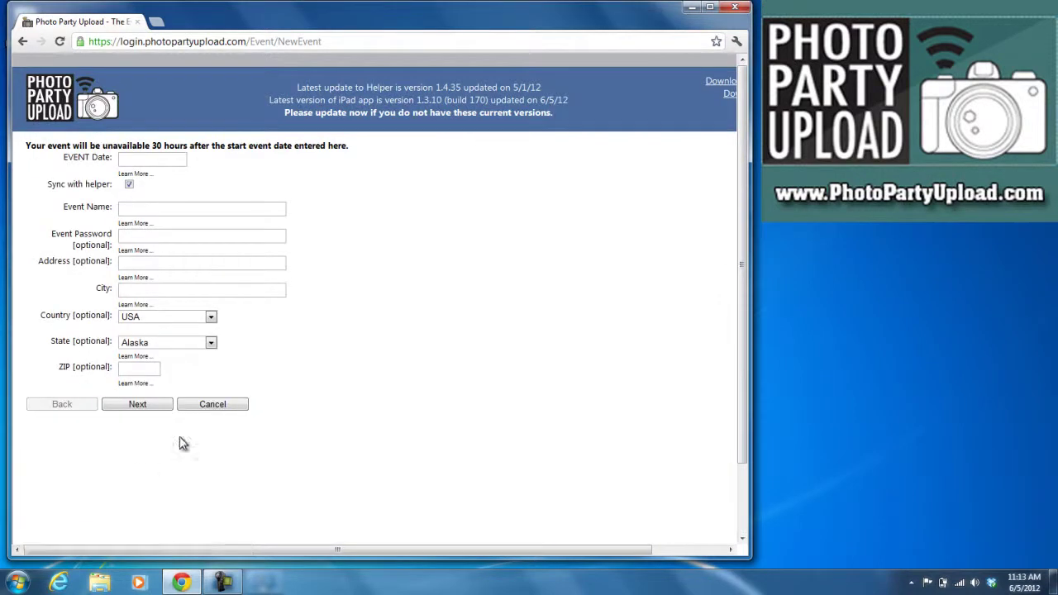
pyautogui.click(135, 159)
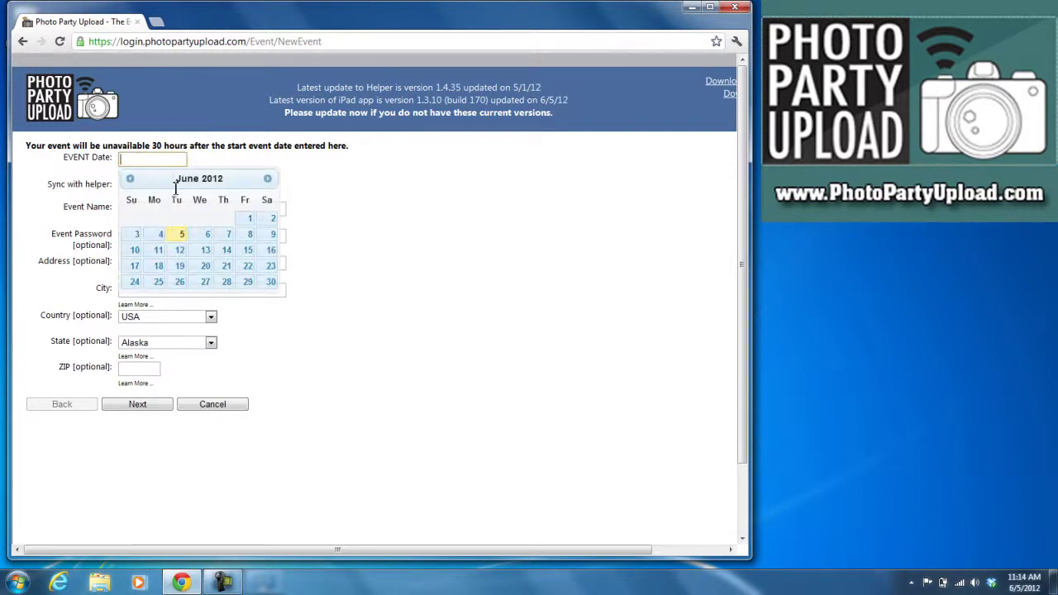
pyautogui.click(206, 238)
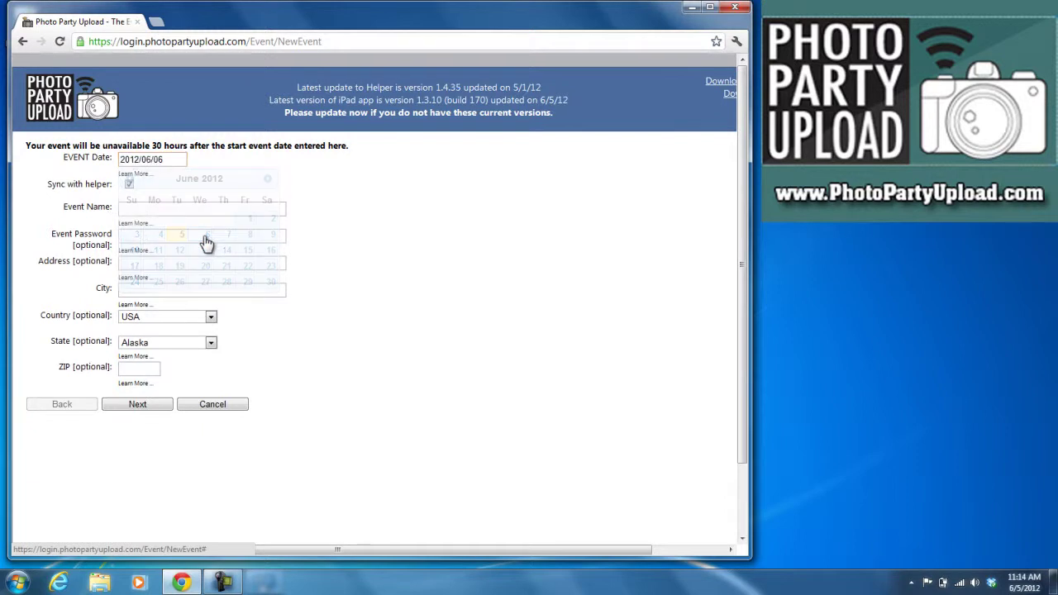
pyautogui.click(131, 209)
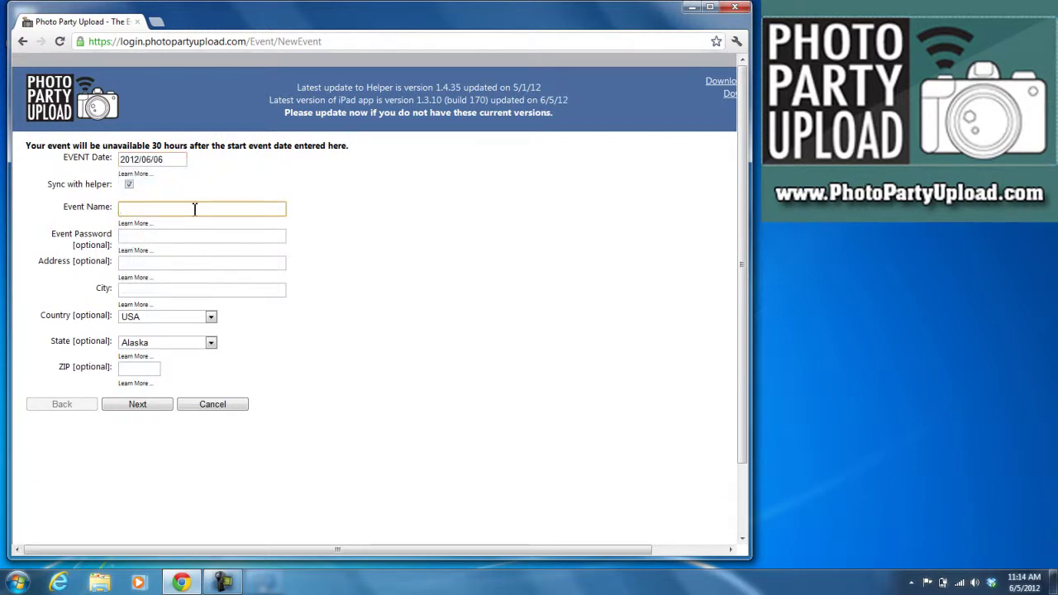
pyautogui.write('Photo')
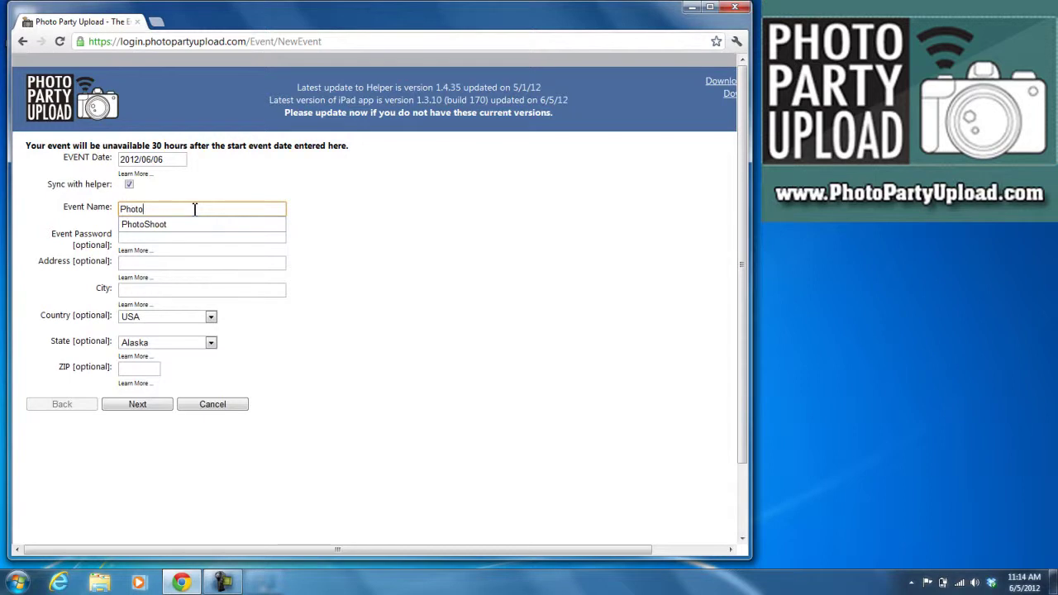
pyautogui.write('Shoot')
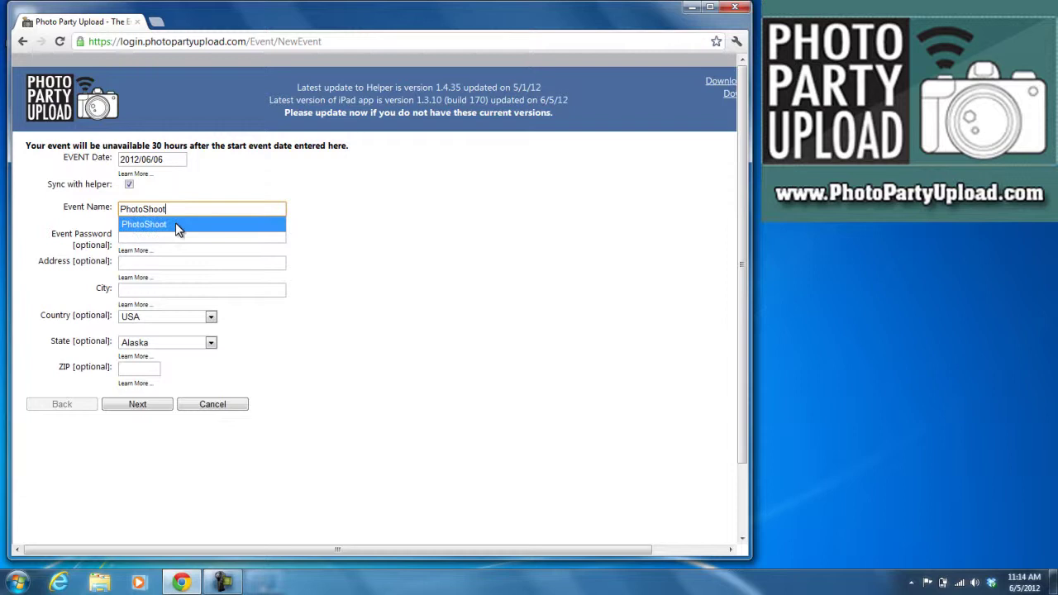
pyautogui.click(176, 226)
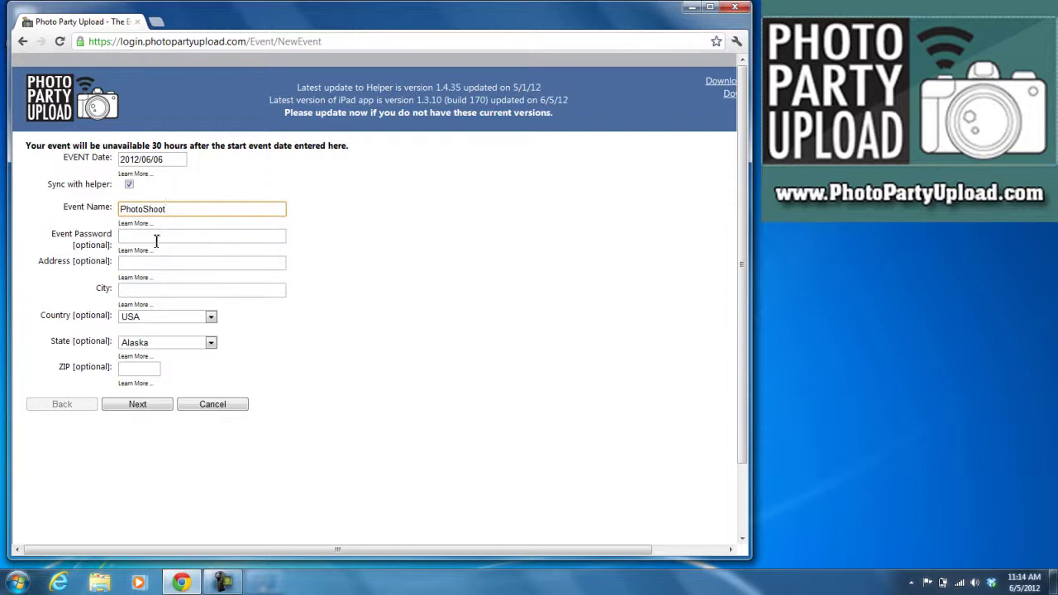
pyautogui.click(147, 240)
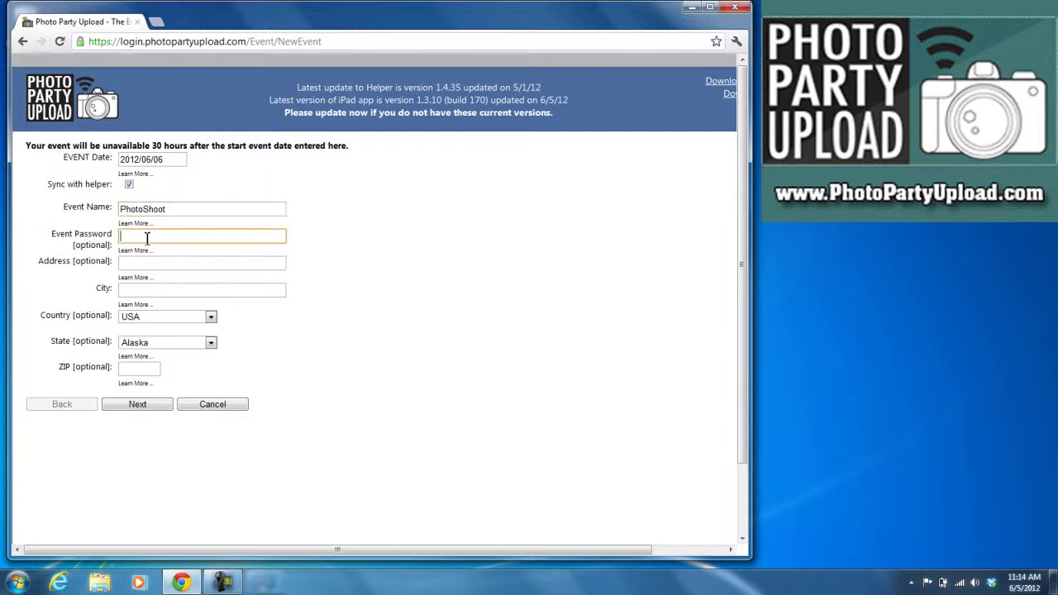
pyautogui.click(134, 262)
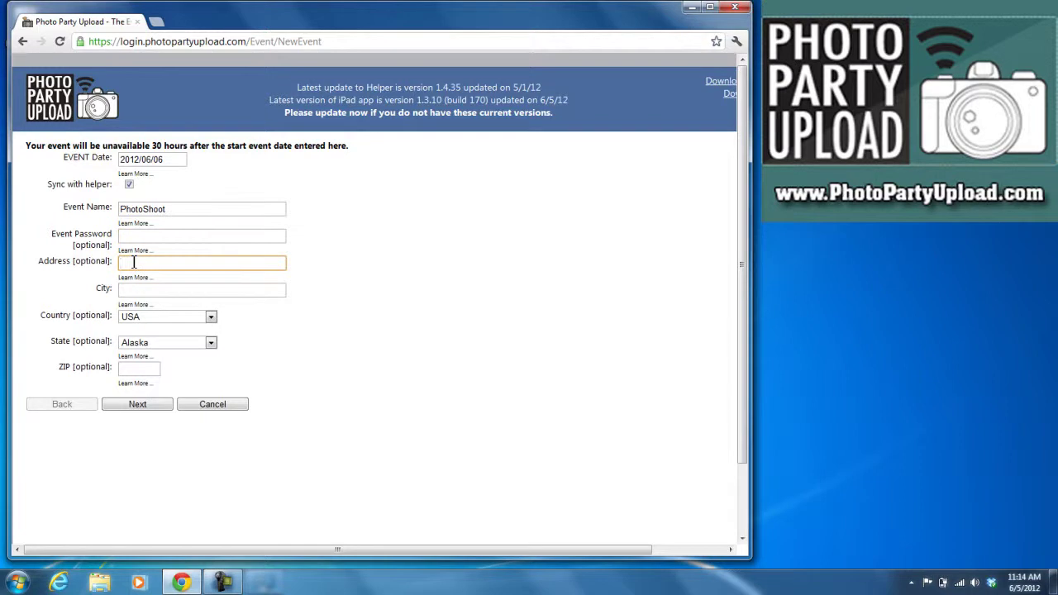
pyautogui.click(199, 289)
pyautogui.write('L')
pyautogui.press('Down')
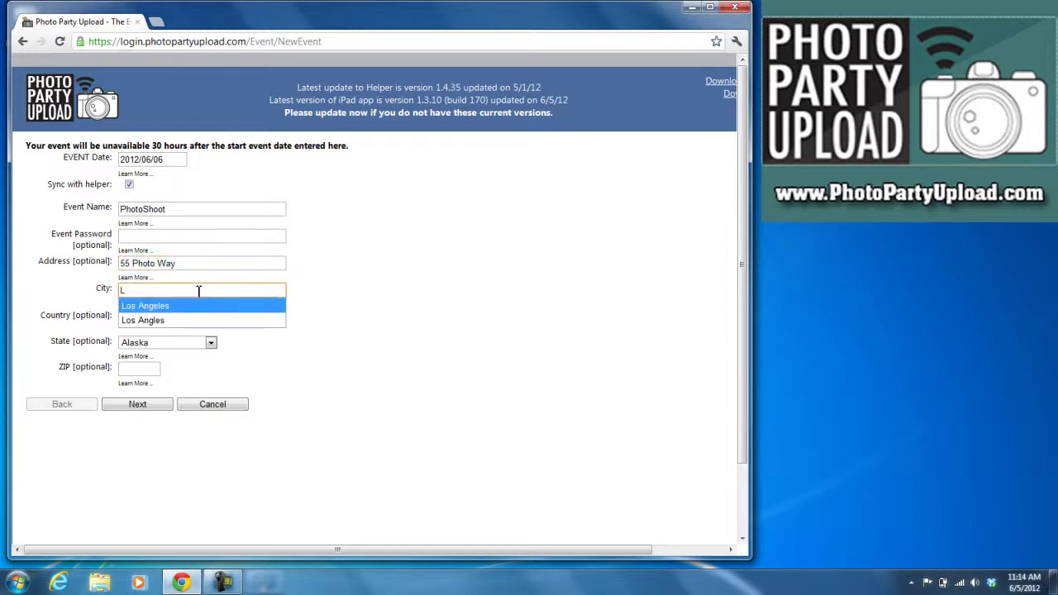
pyautogui.press('Return')
pyautogui.press('c')
pyautogui.press('Tab')
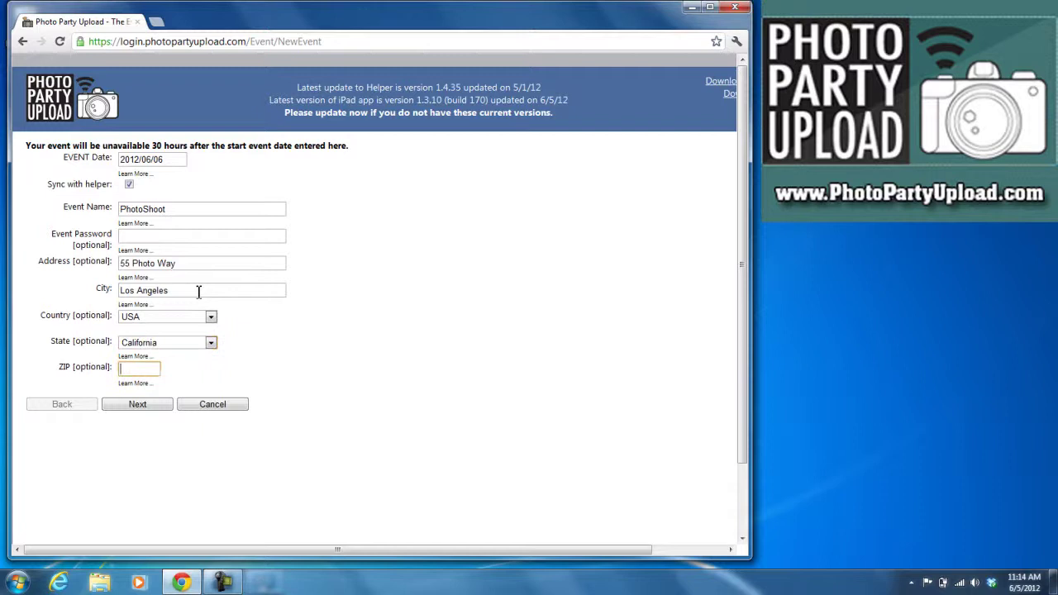
pyautogui.write('90025')
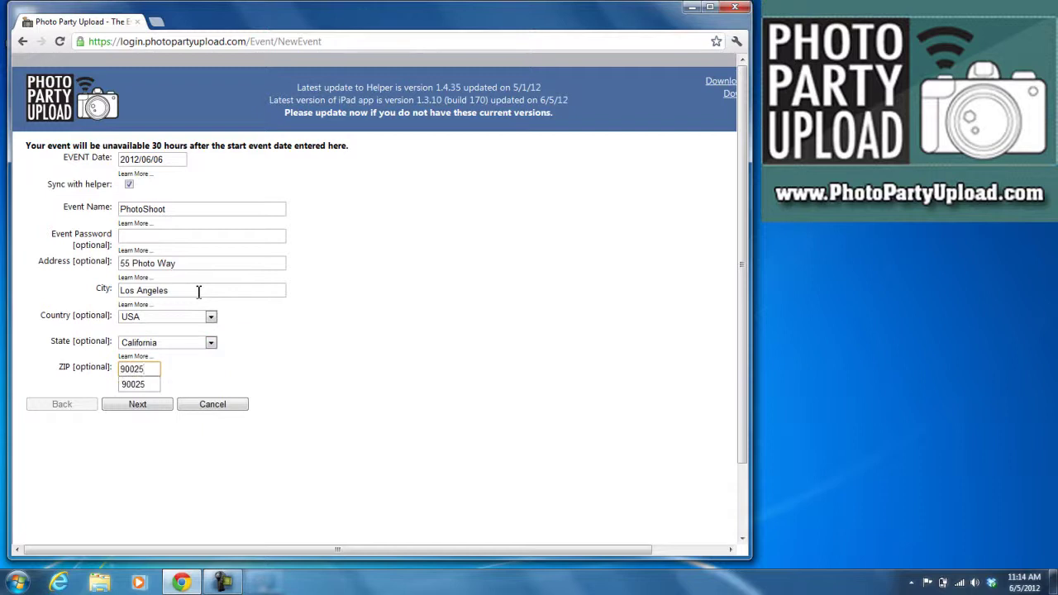
pyautogui.click(154, 455)
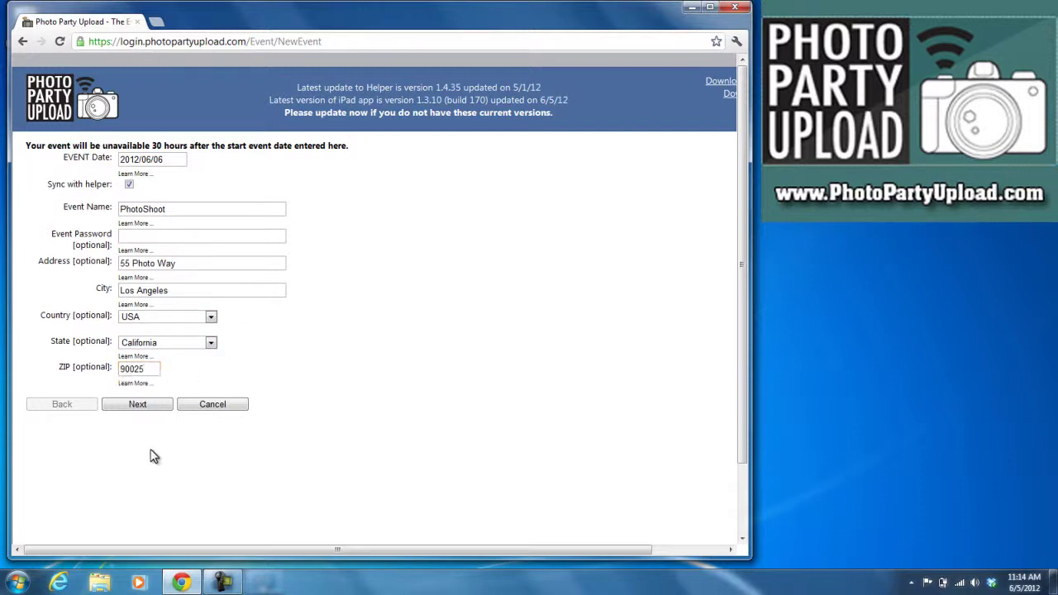
# - Enable Facebook, Twitter and Email sharing, dismissing the iPad app notice
pyautogui.click(138, 407)
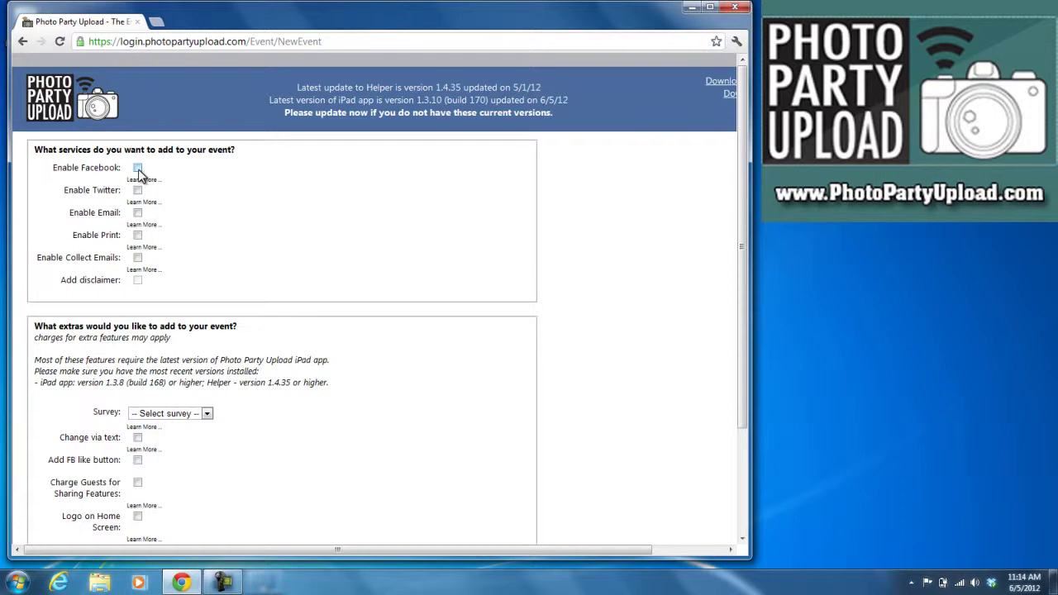
pyautogui.click(138, 171)
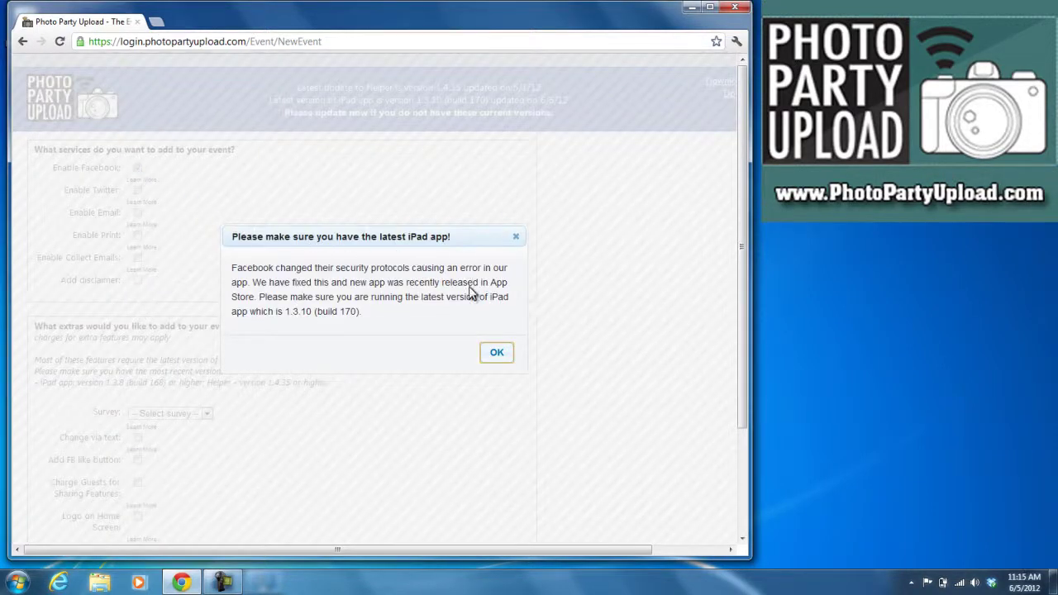
pyautogui.click(497, 356)
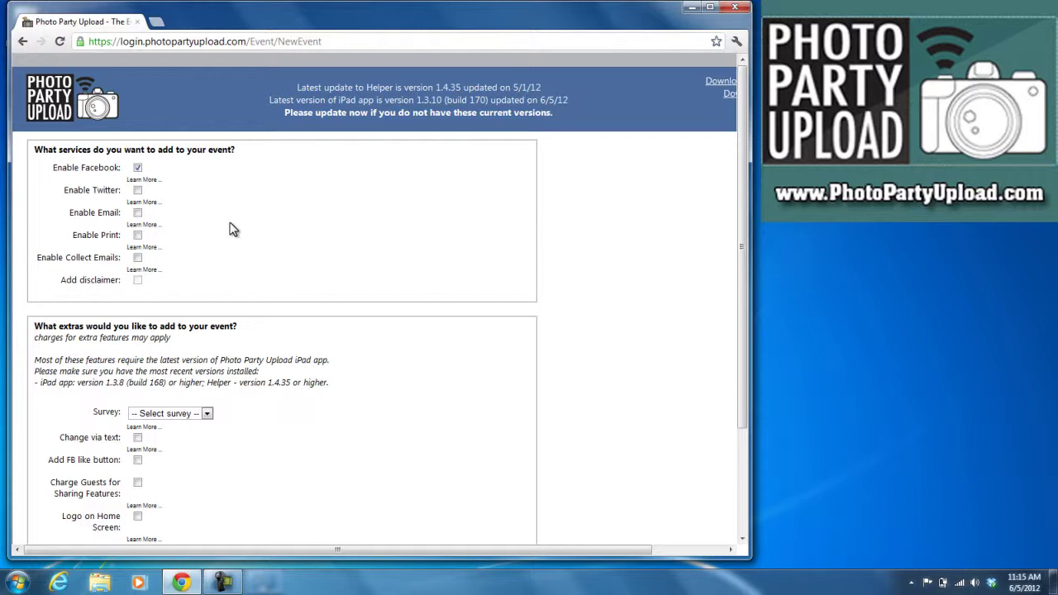
pyautogui.click(137, 191)
pyautogui.click(138, 214)
# - Leave Collect Emails and the disclaimer turned off after briefly enabling them
pyautogui.click(137, 259)
pyautogui.click(137, 281)
pyautogui.click(137, 281)
pyautogui.click(138, 258)
pyautogui.scroll(-3, 196, 306)
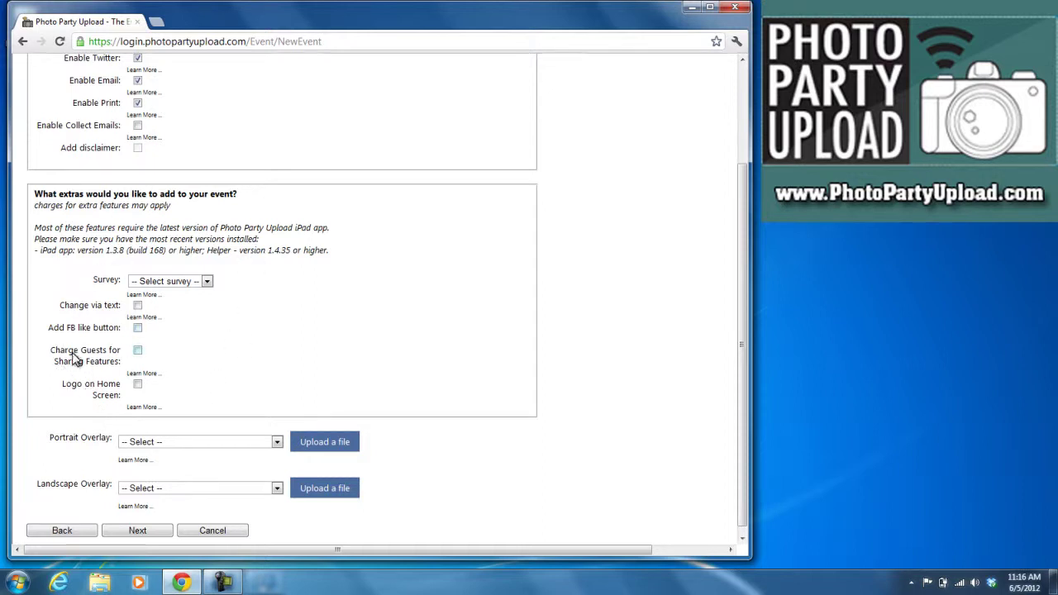
pyautogui.scroll(-1, 74, 358)
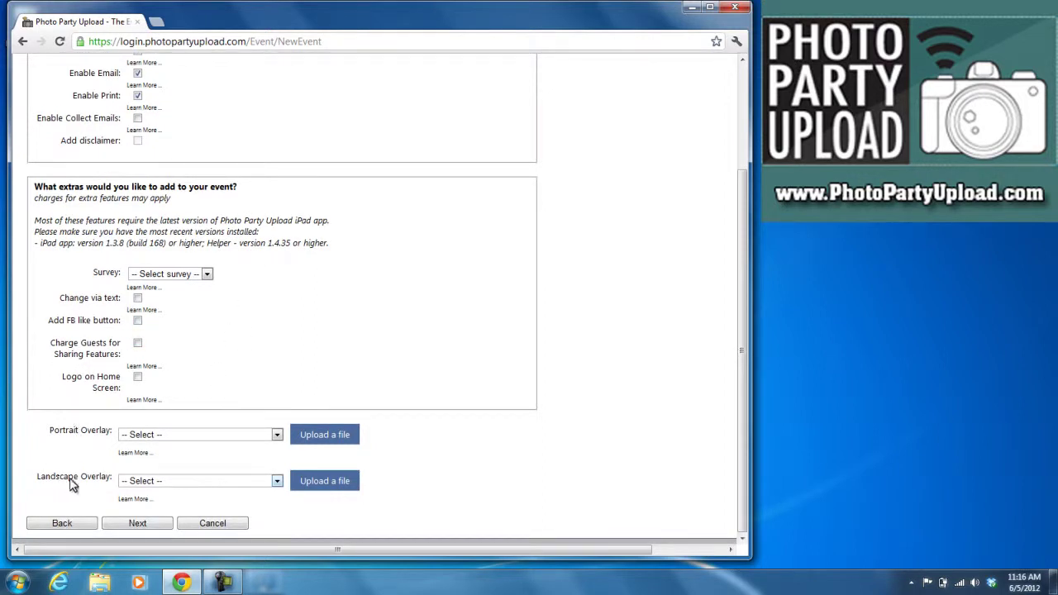
pyautogui.click(162, 438)
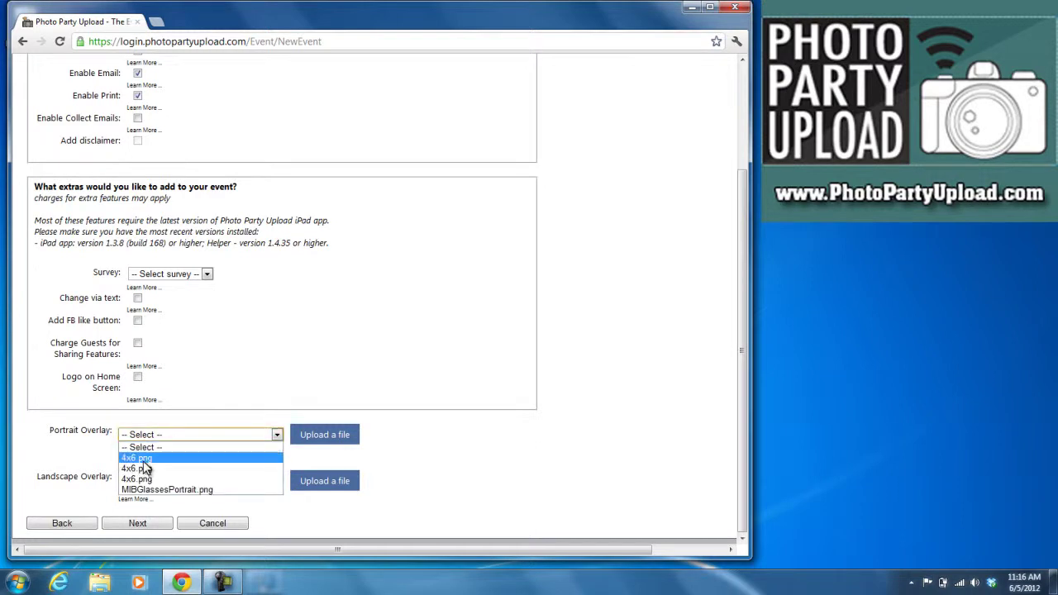
pyautogui.click(79, 458)
pyautogui.scroll(-1, 122, 463)
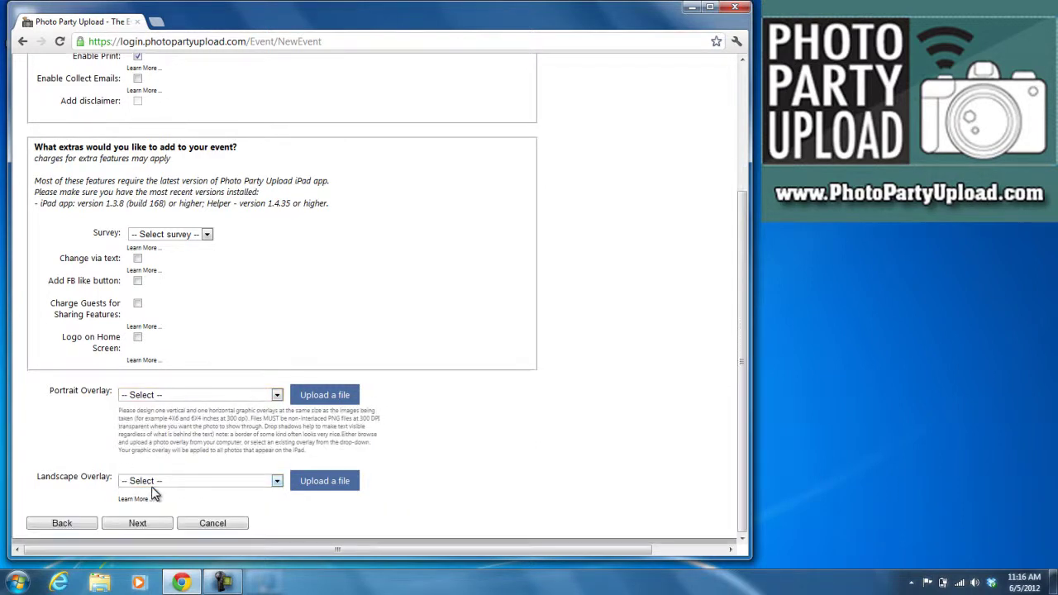
pyautogui.click(152, 483)
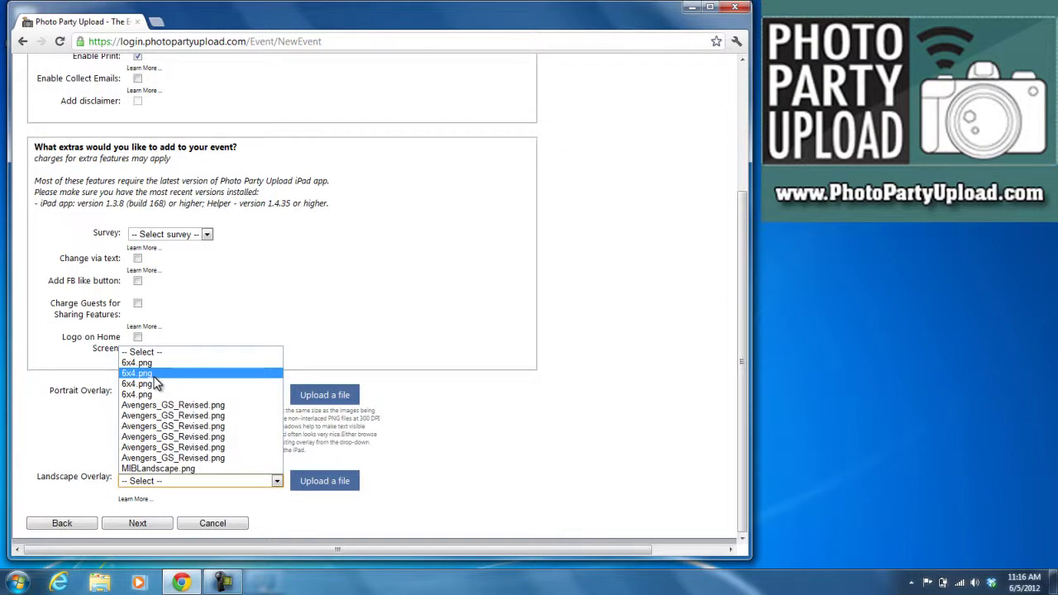
pyautogui.click(79, 438)
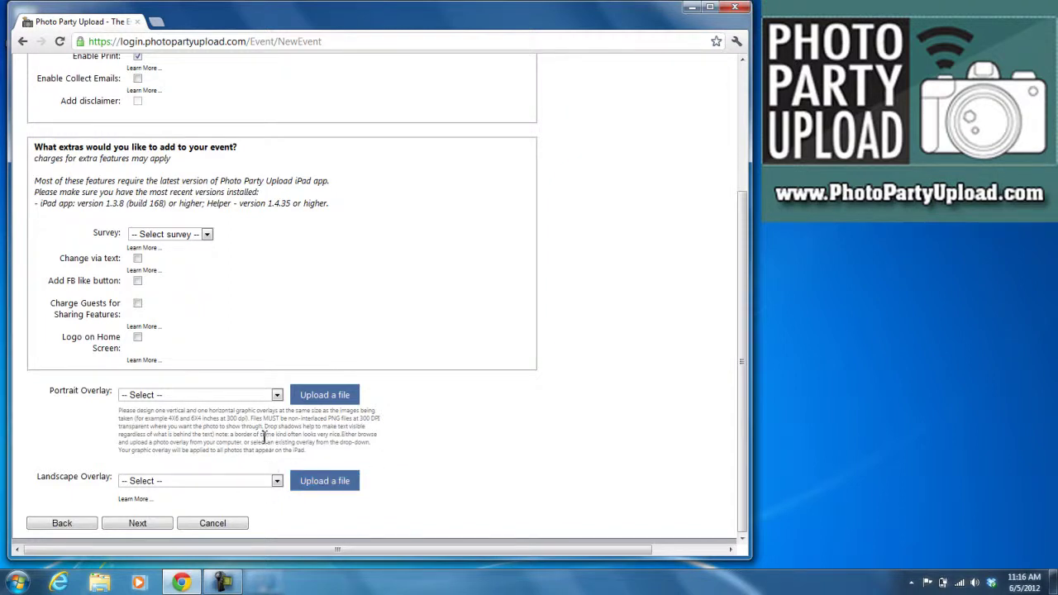
pyautogui.click(137, 523)
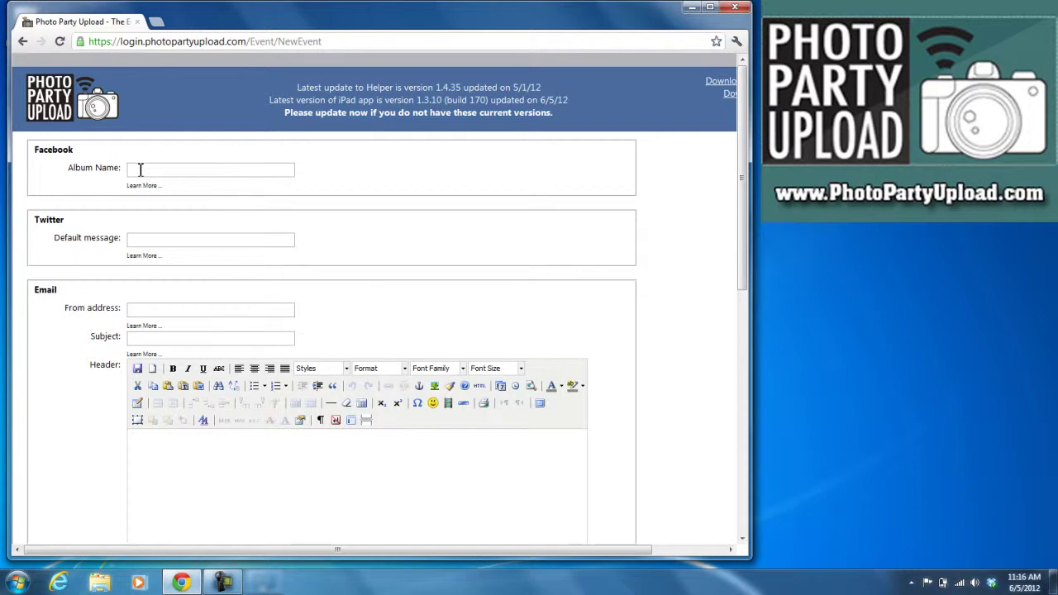
pyautogui.click(138, 170)
pyautogui.write('Photo')
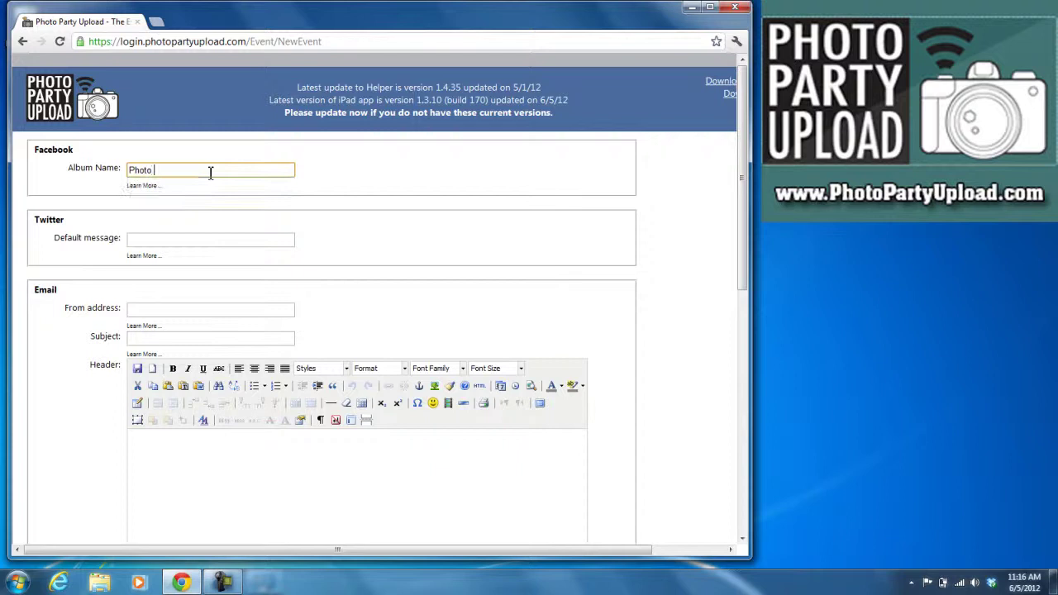
pyautogui.write(' Shoot')
pyautogui.click(133, 240)
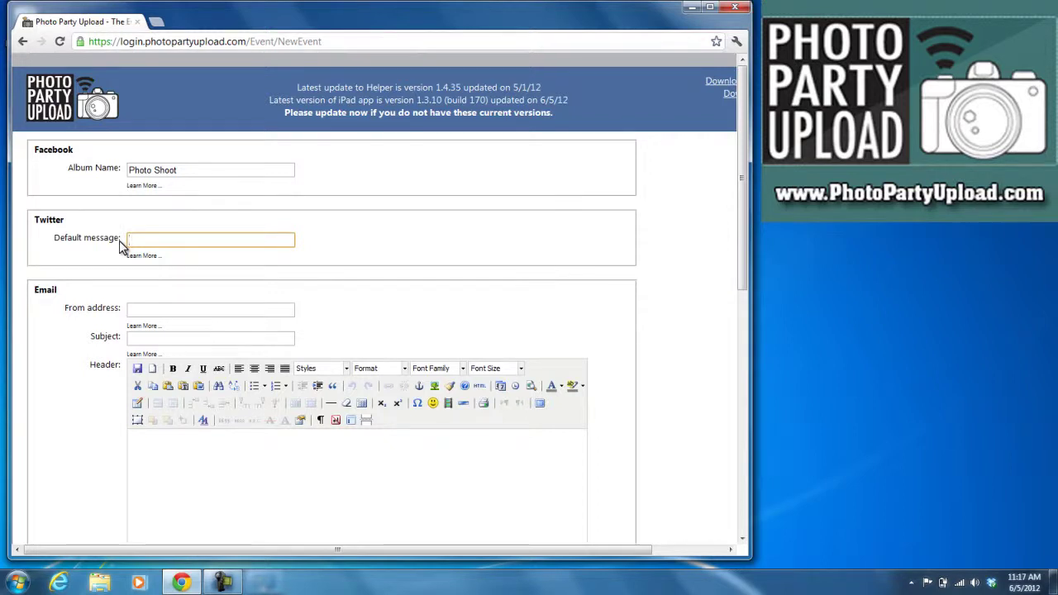
pyautogui.write('Photos taken by')
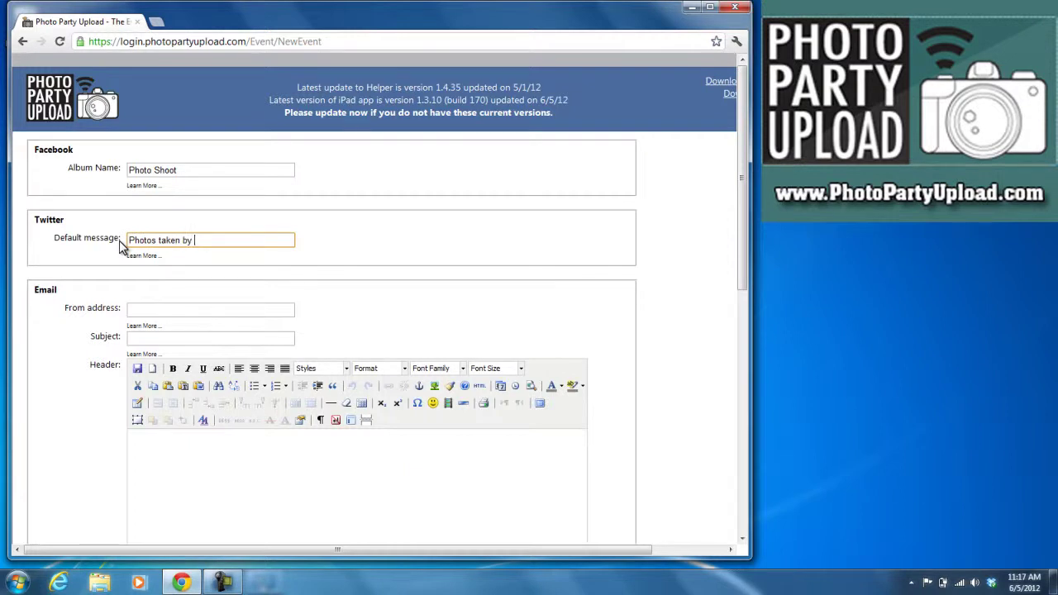
pyautogui.write(' @photopartyupld')
pyautogui.click(130, 312)
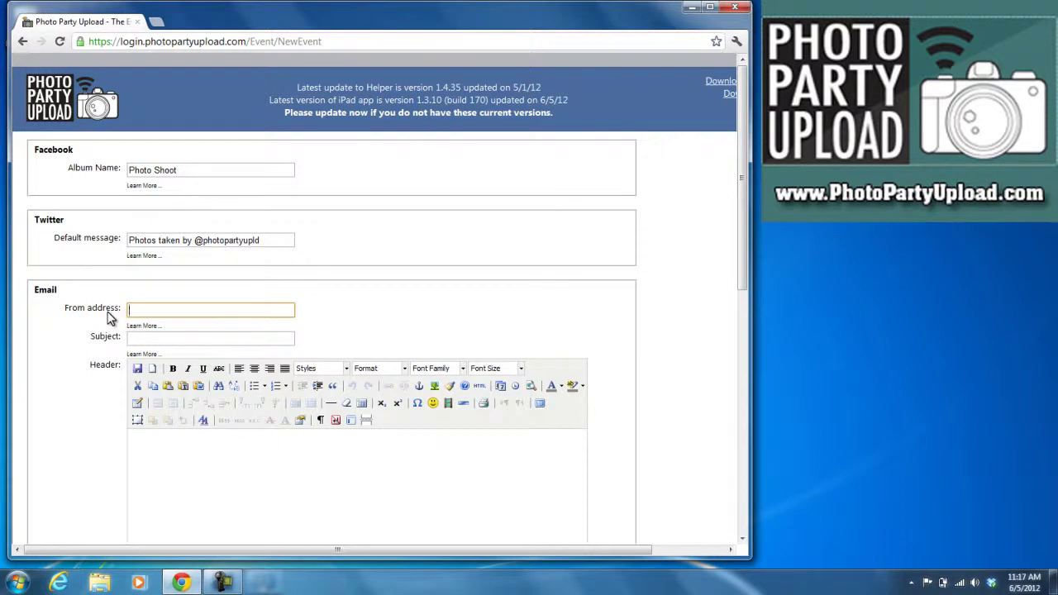
pyautogui.write('info')
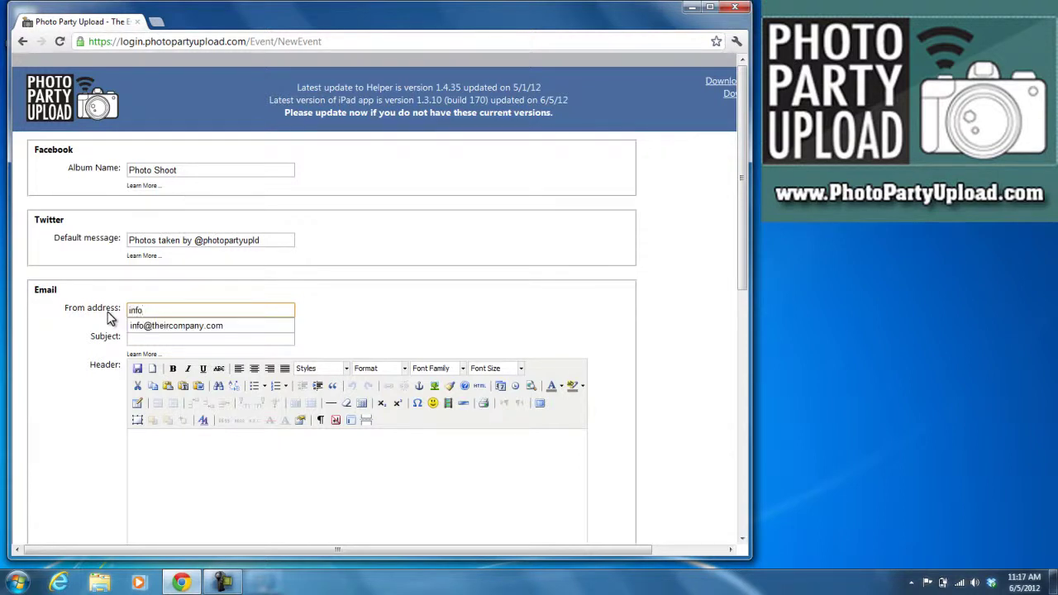
pyautogui.write('@theircompany.com')
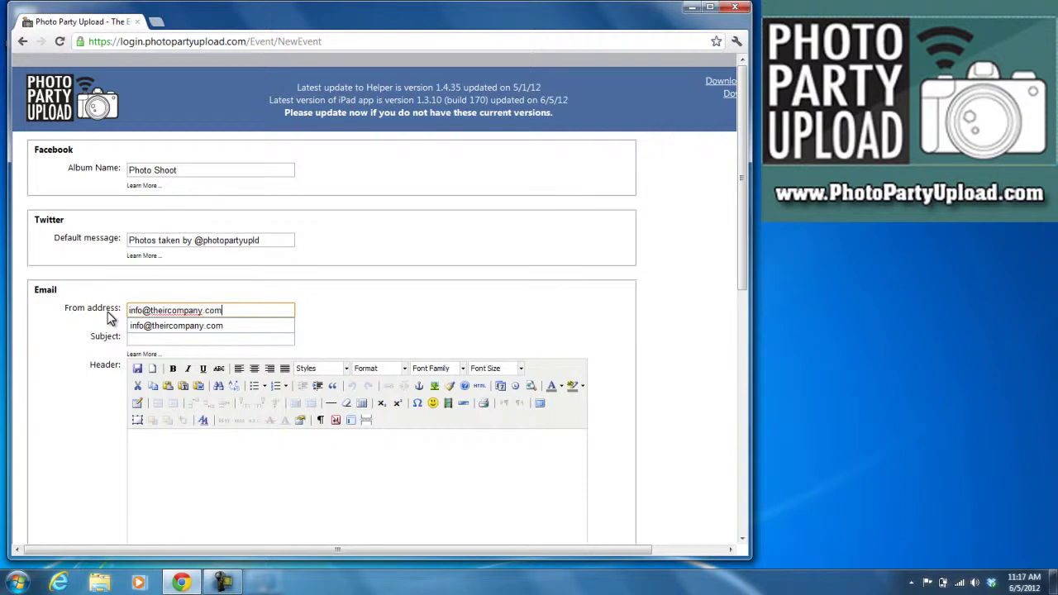
# - Set subject 'Check out your photo!' and header 'Thanks for coming out to my event, please see your image'
pyautogui.click(145, 340)
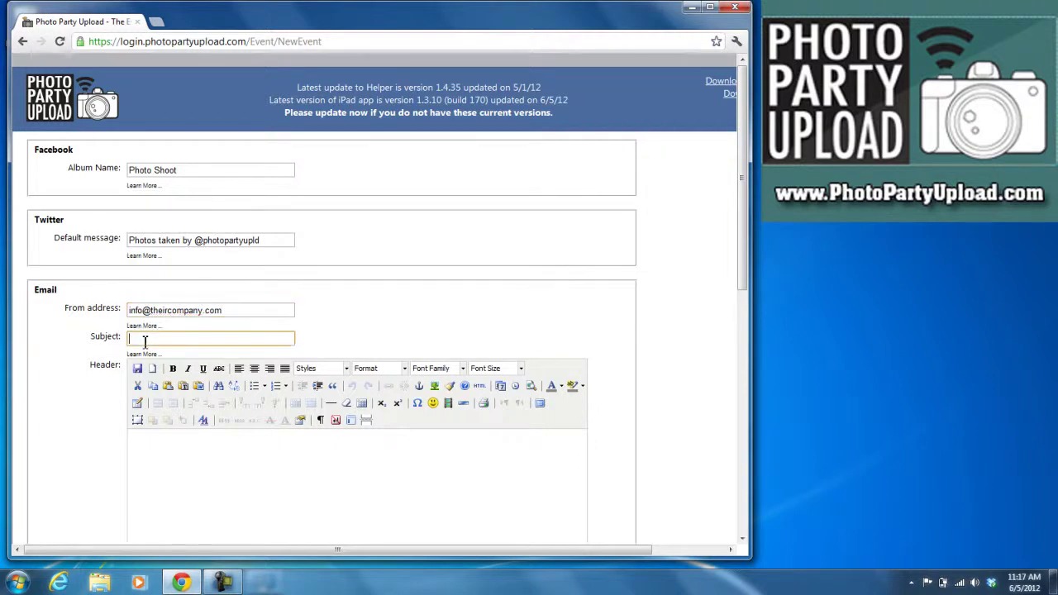
pyautogui.write('Che')
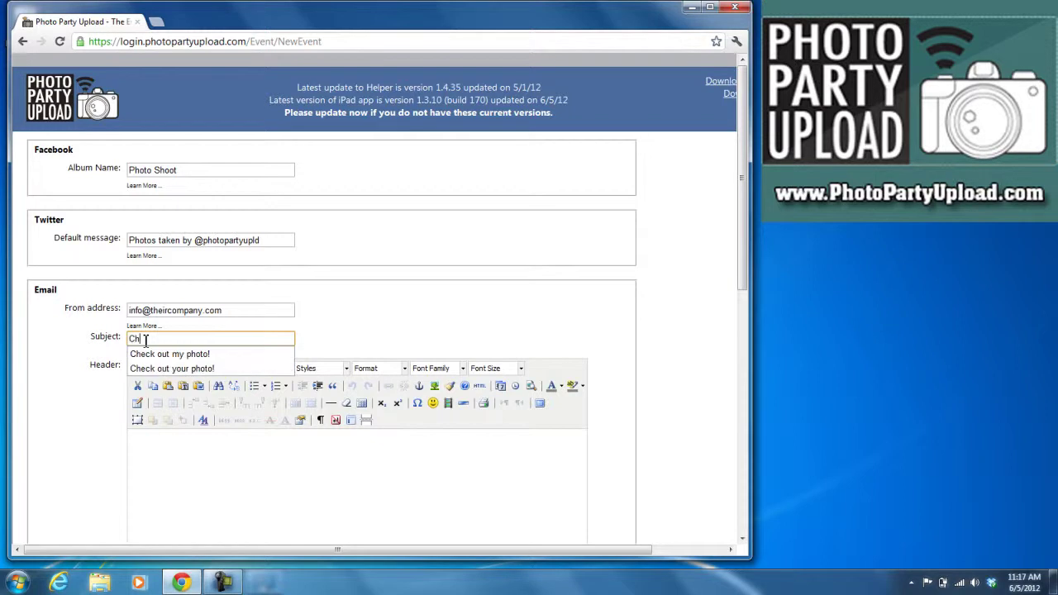
pyautogui.click(174, 368)
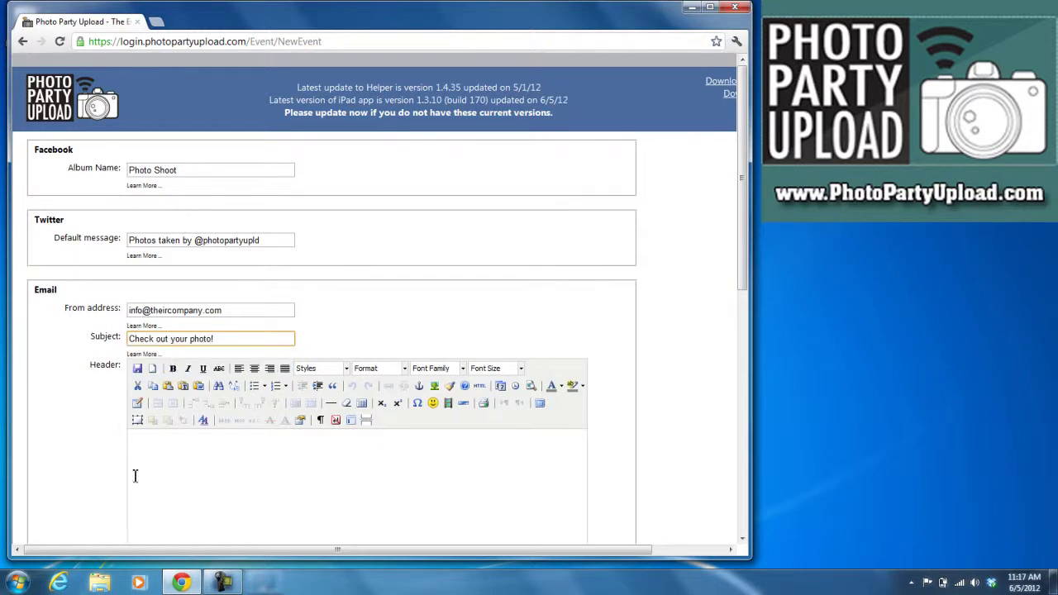
pyautogui.click(151, 440)
pyautogui.scroll(-3, 162, 438)
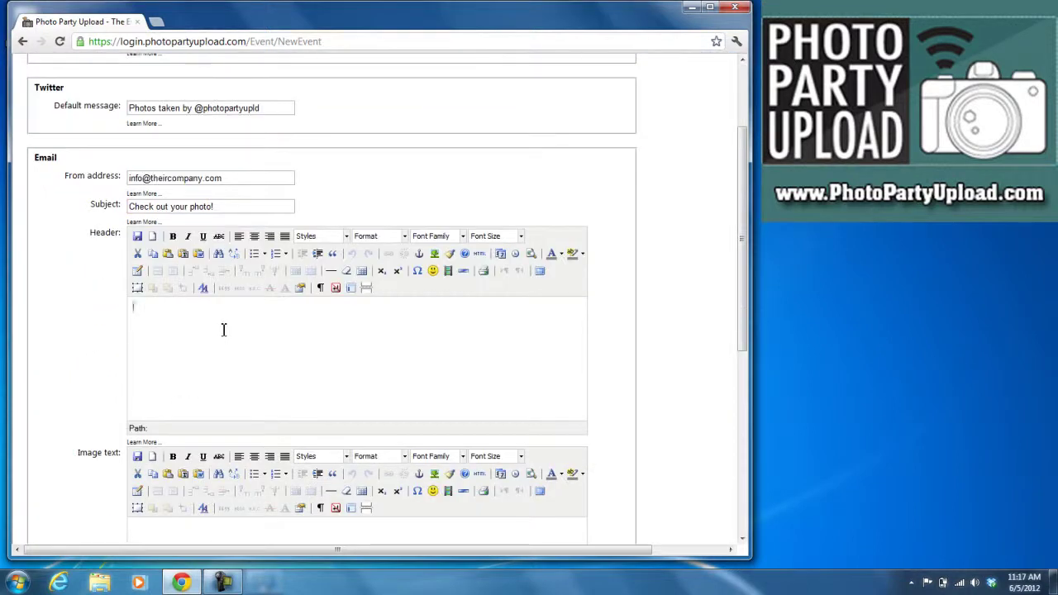
pyautogui.write('Thanks for coming ou')
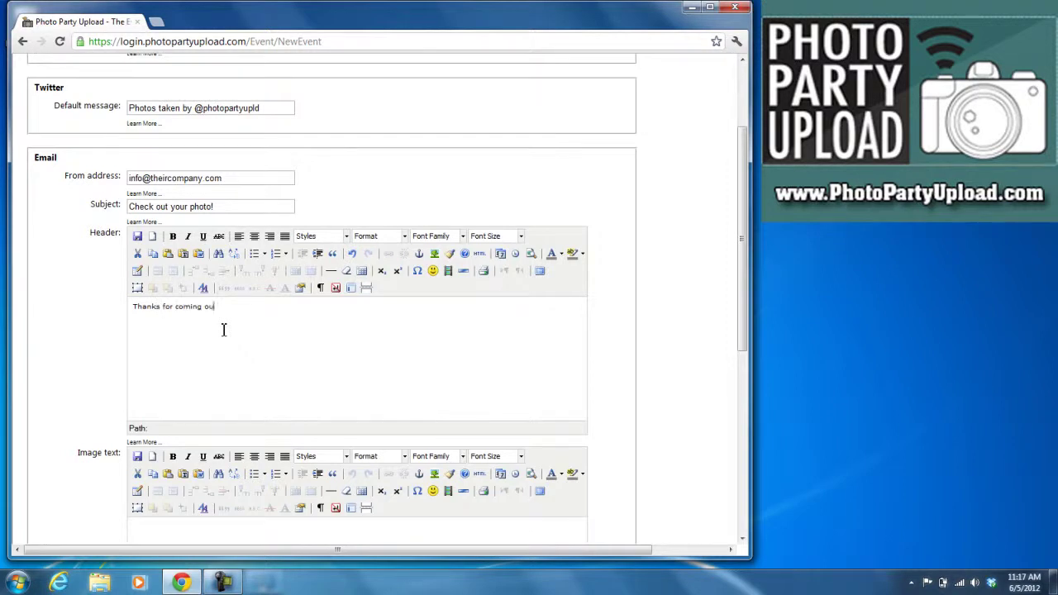
pyautogui.write('t to my event, please see your images below.')
pyautogui.scroll(-3, 134, 340)
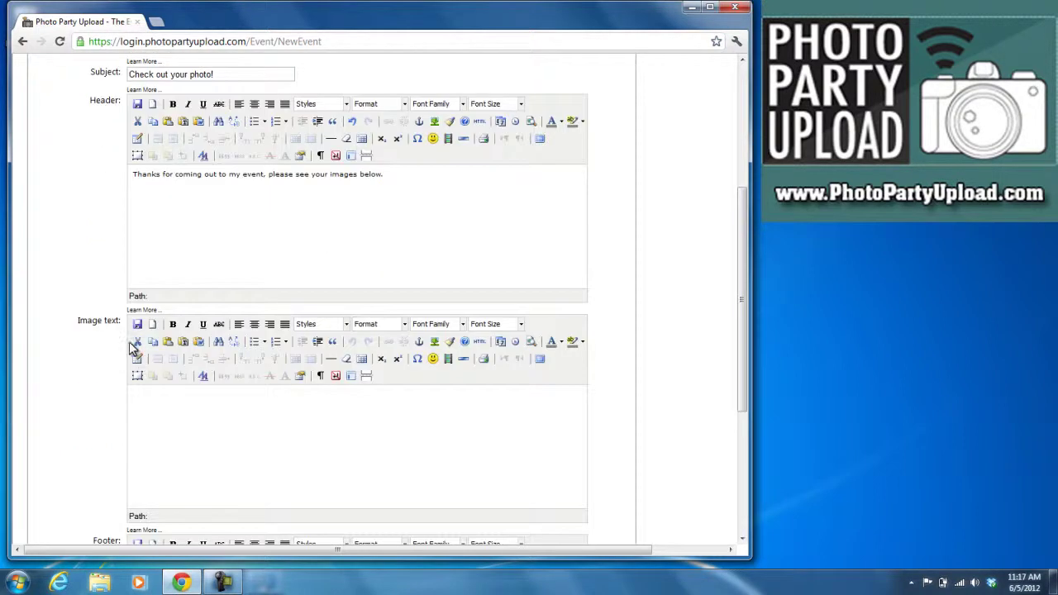
pyautogui.click(158, 406)
pyautogui.scroll(-6, 158, 406)
pyautogui.click(145, 357)
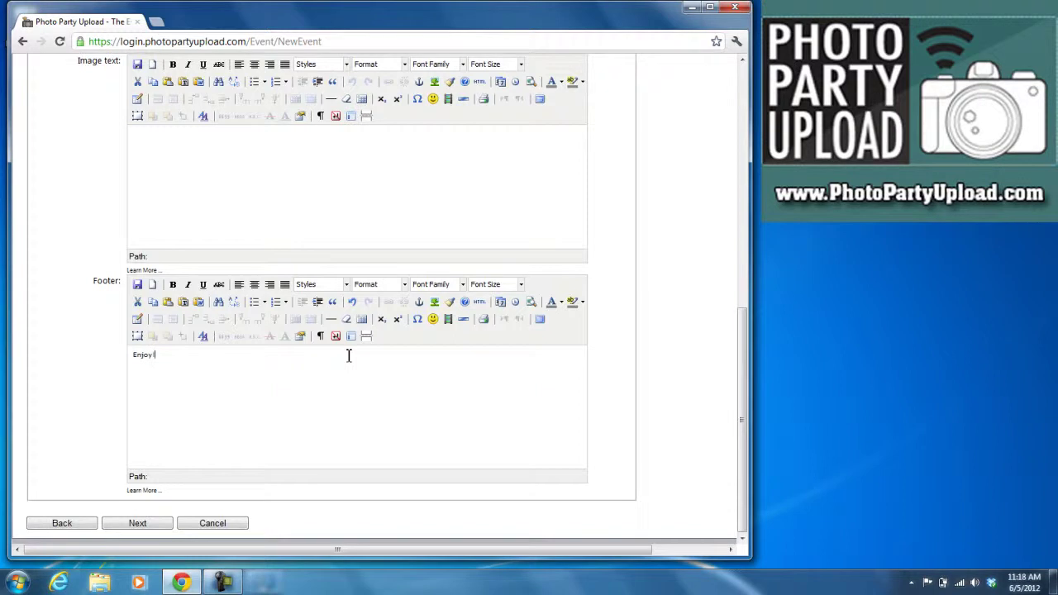
pyautogui.write('Enjoy!')
pyautogui.press('Return')
pyautogui.write('www.photopartyupload.com')
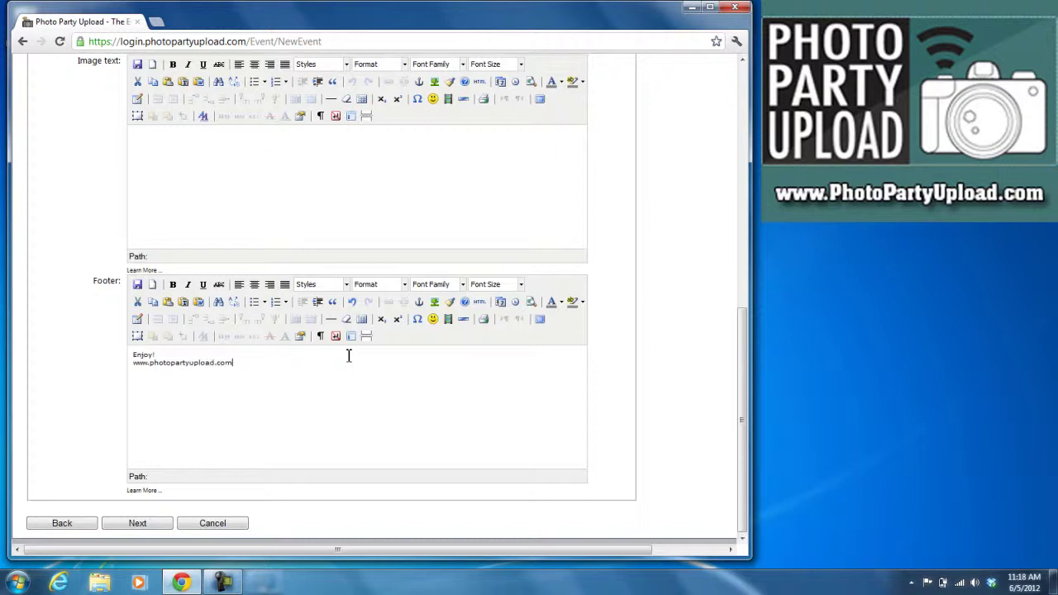
pyautogui.press('Return')
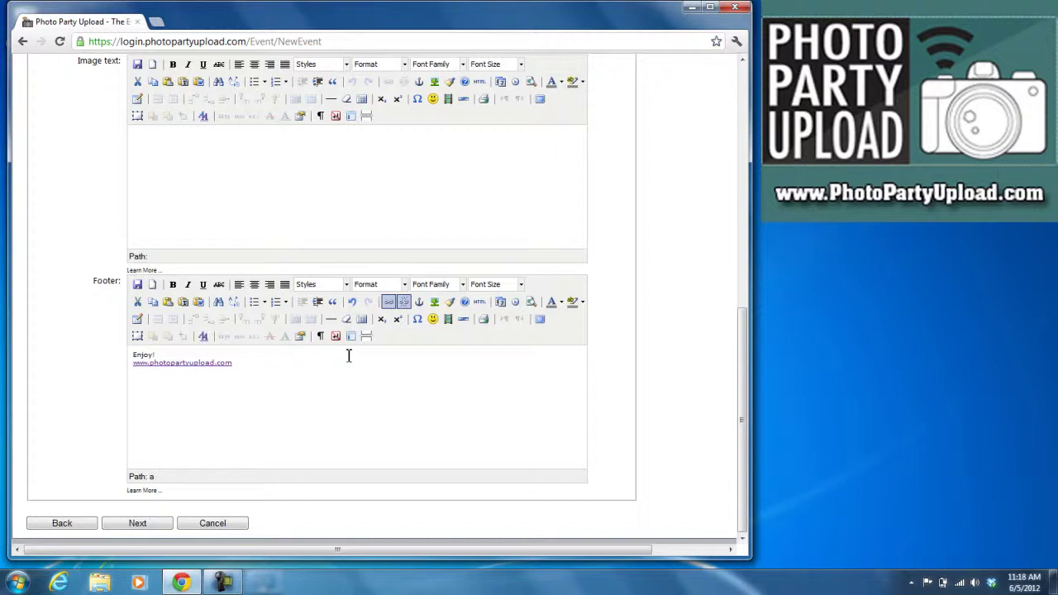
# - Review the Terms and Conditions and accept them to create the PhotoShoot event
pyautogui.click(138, 525)
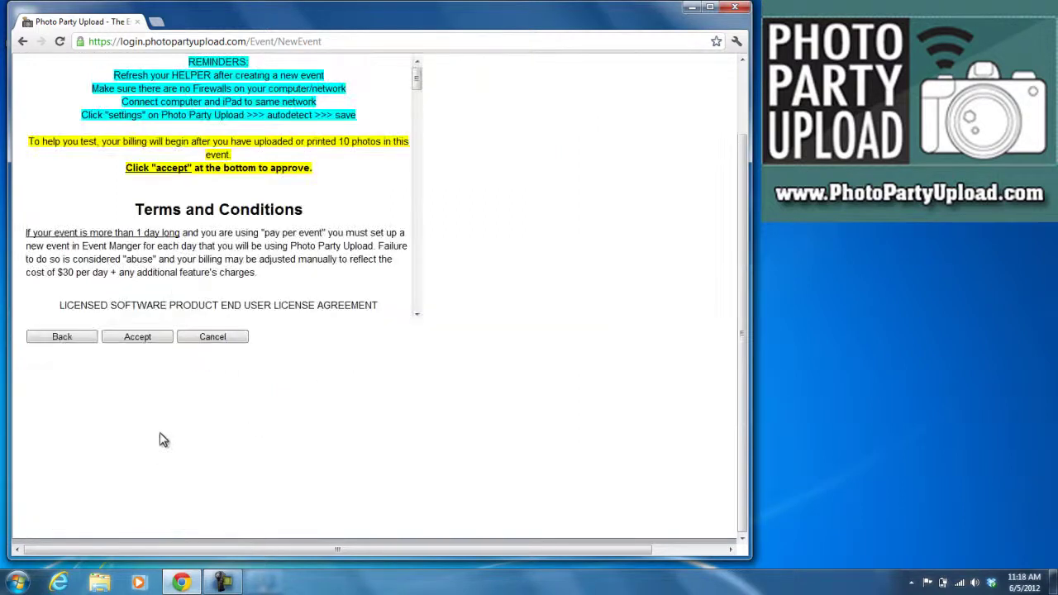
pyautogui.scroll(1, 466, 216)
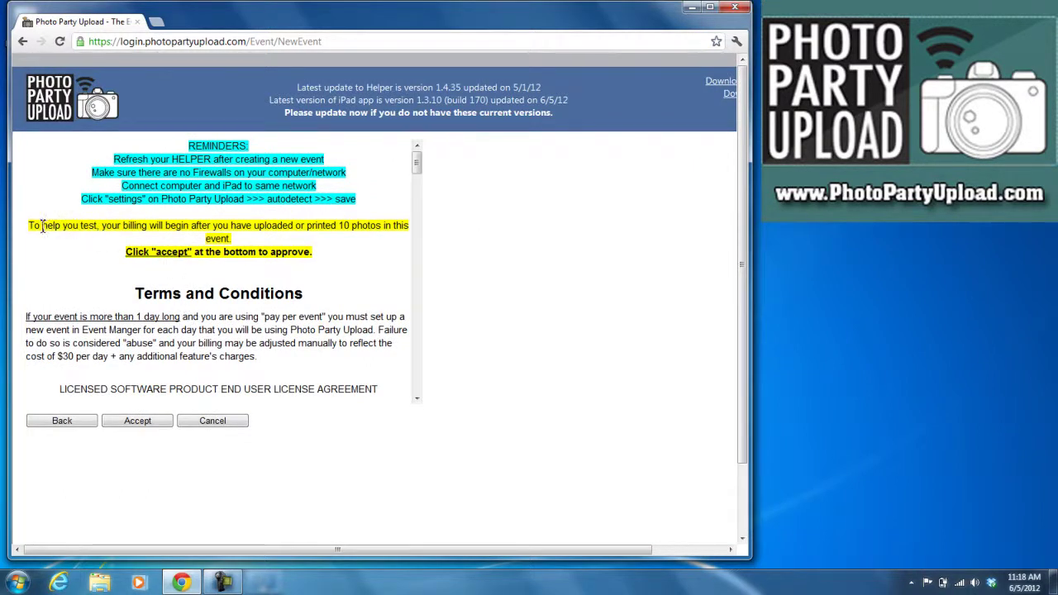
pyautogui.moveTo(44, 226); pyautogui.dragTo(274, 247)
pyautogui.click(274, 248)
pyautogui.click(140, 422)
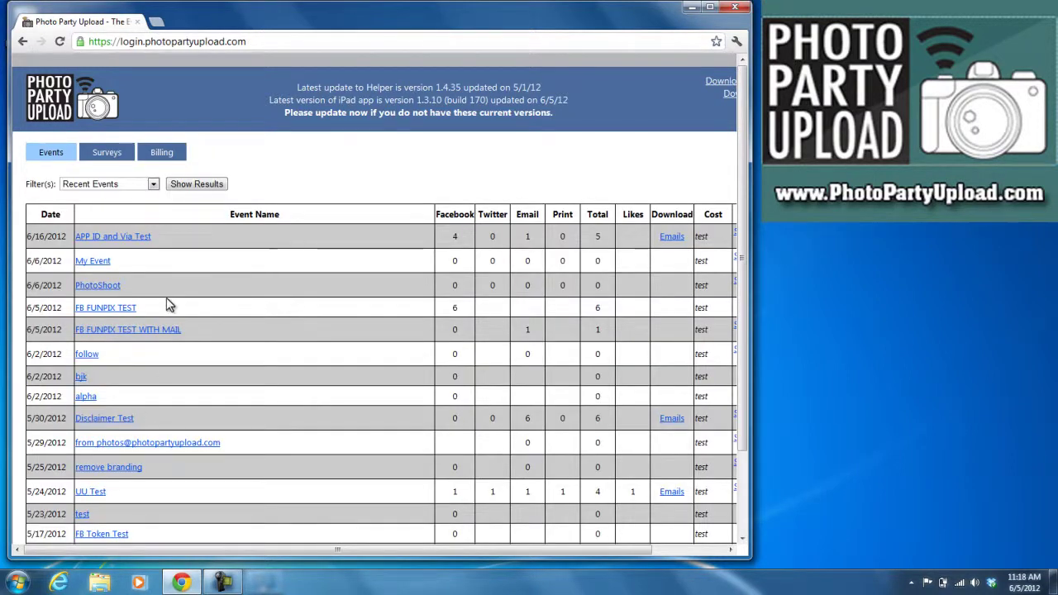
pyautogui.moveTo(162, 290); pyautogui.dragTo(76, 300)
pyautogui.click(133, 291)
pyautogui.click(105, 288)
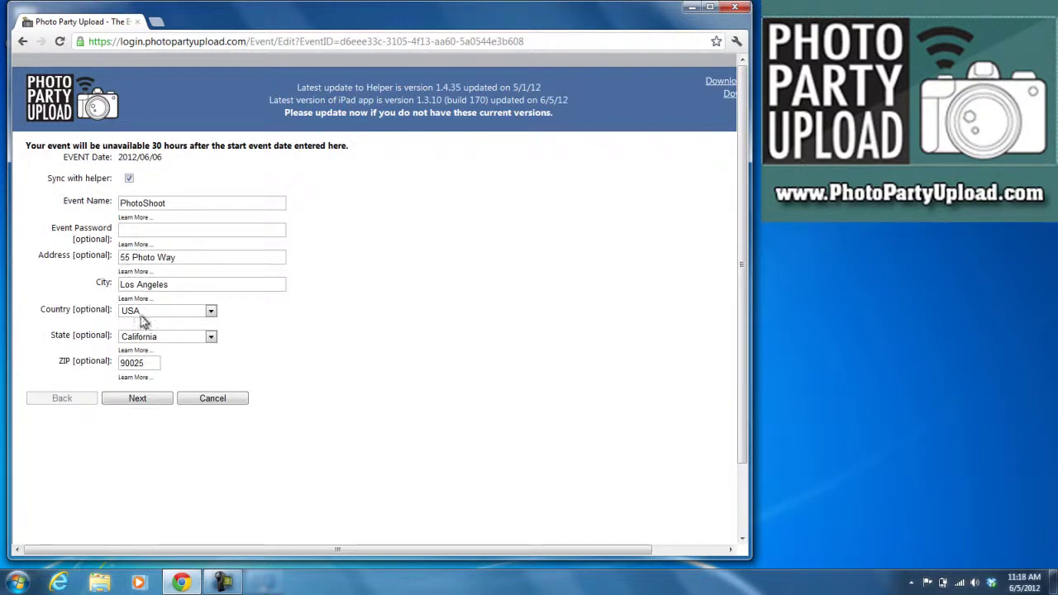
pyautogui.click(214, 400)
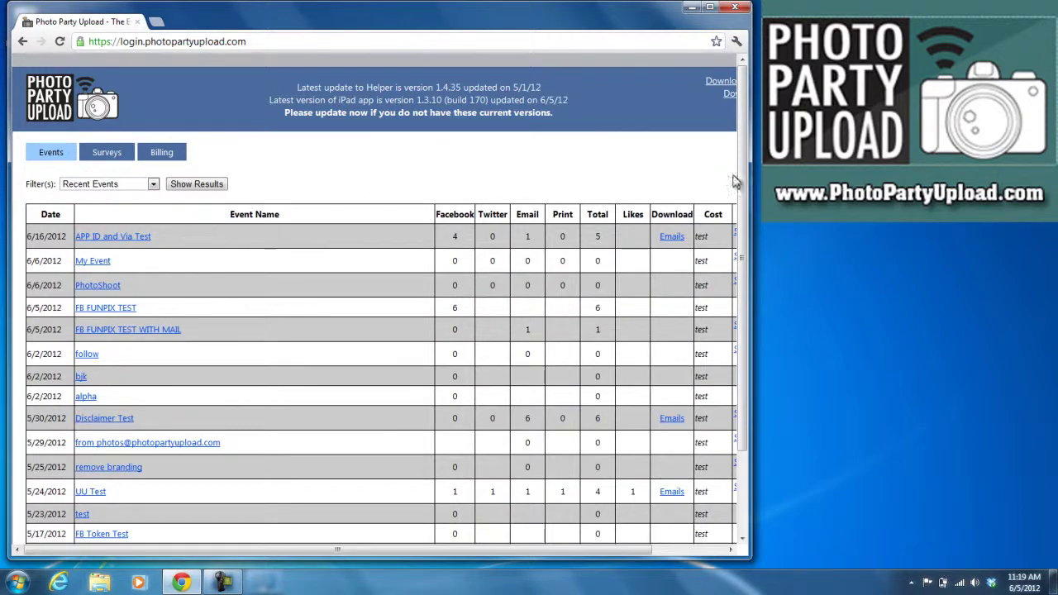
# - Download the Helper app and run setup (3).exe past both security warnings
pyautogui.moveTo(749, 178); pyautogui.dragTo(847, 177)
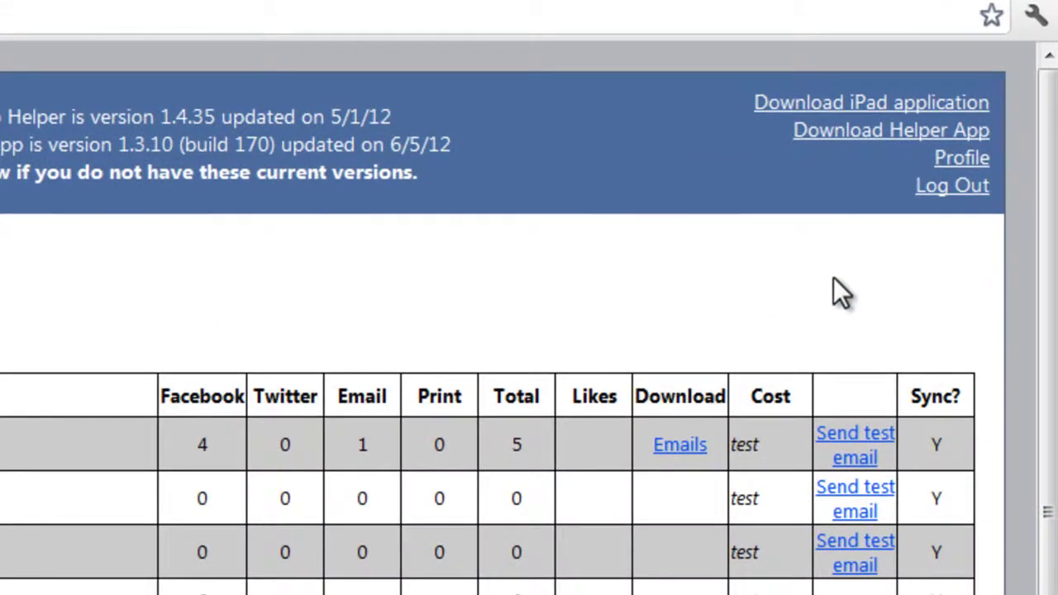
pyautogui.click(866, 140)
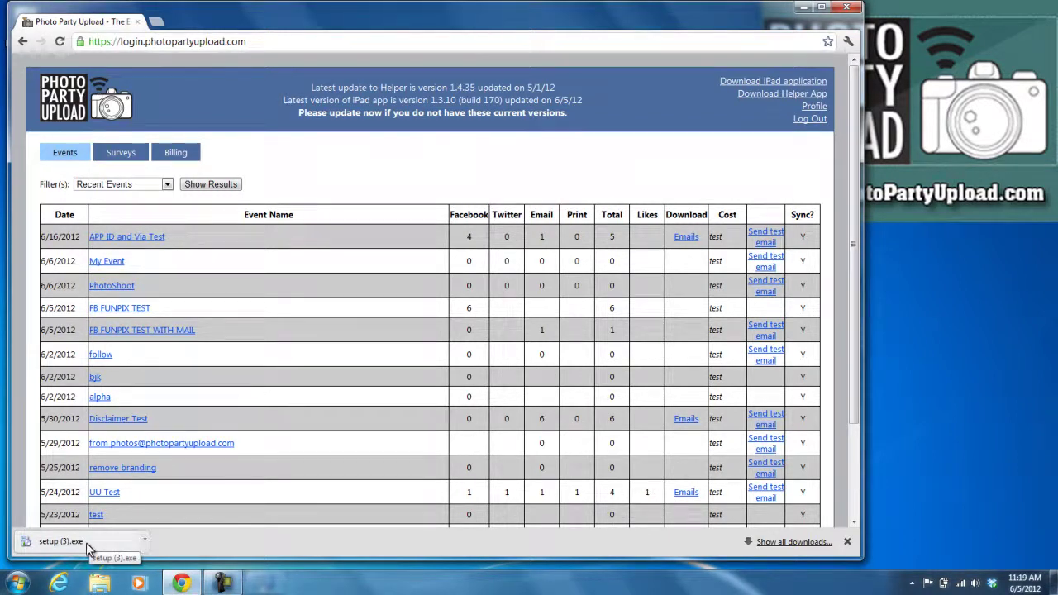
pyautogui.click(86, 542)
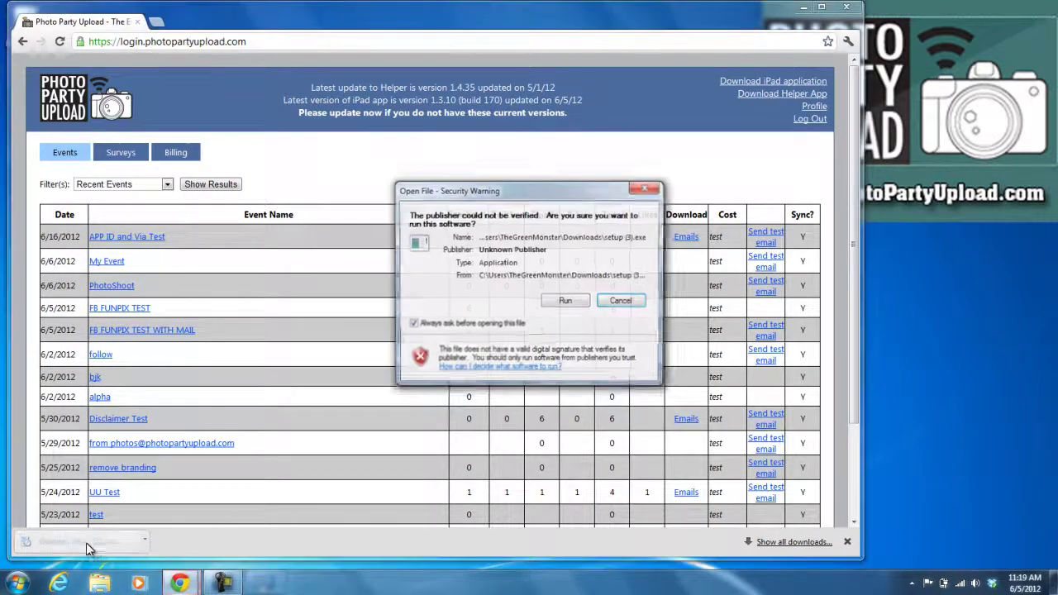
pyautogui.click(562, 301)
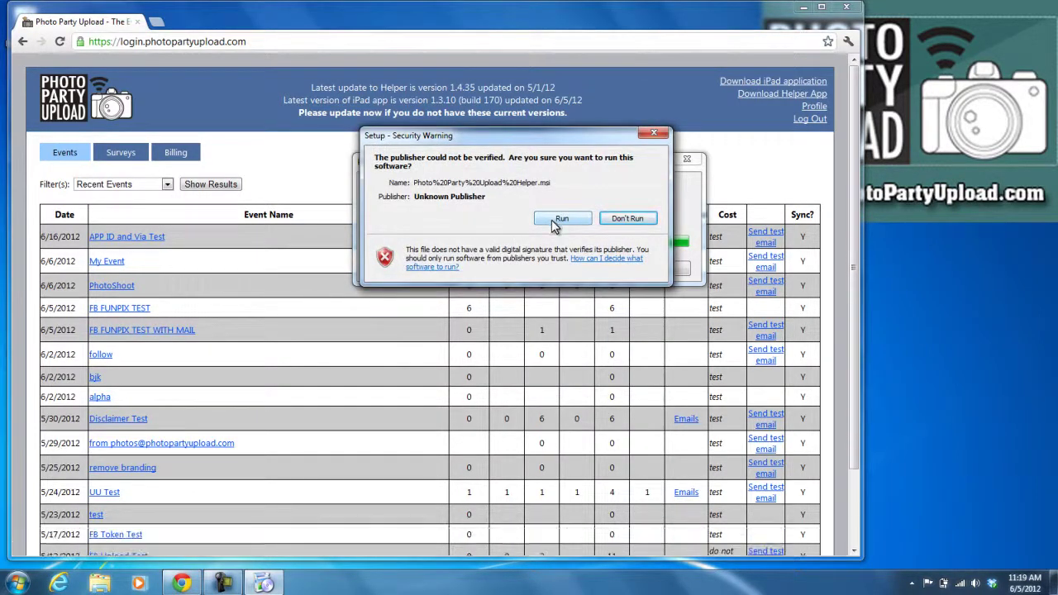
pyautogui.click(552, 219)
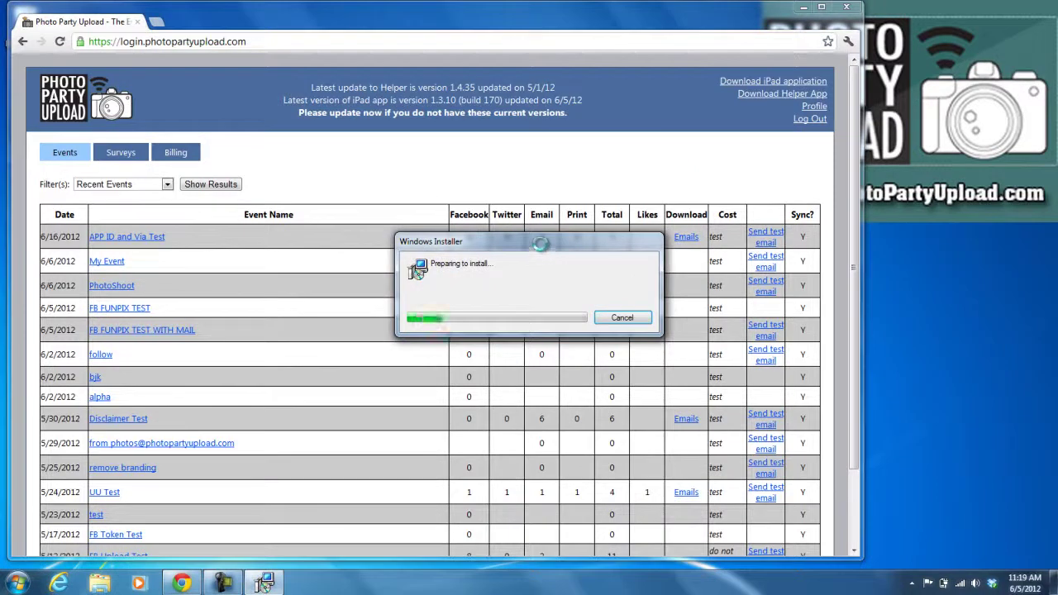
pyautogui.moveTo(539, 244); pyautogui.dragTo(500, 154)
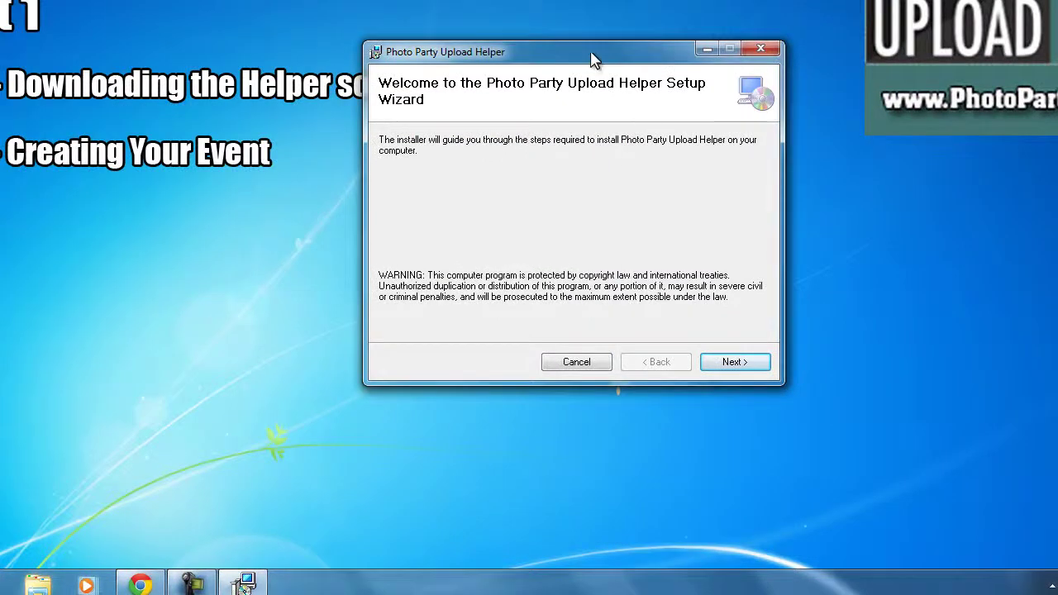
# - Install the Helper to the default folder for Just me, confirming the installation
pyautogui.moveTo(590, 55); pyautogui.dragTo(547, 140)
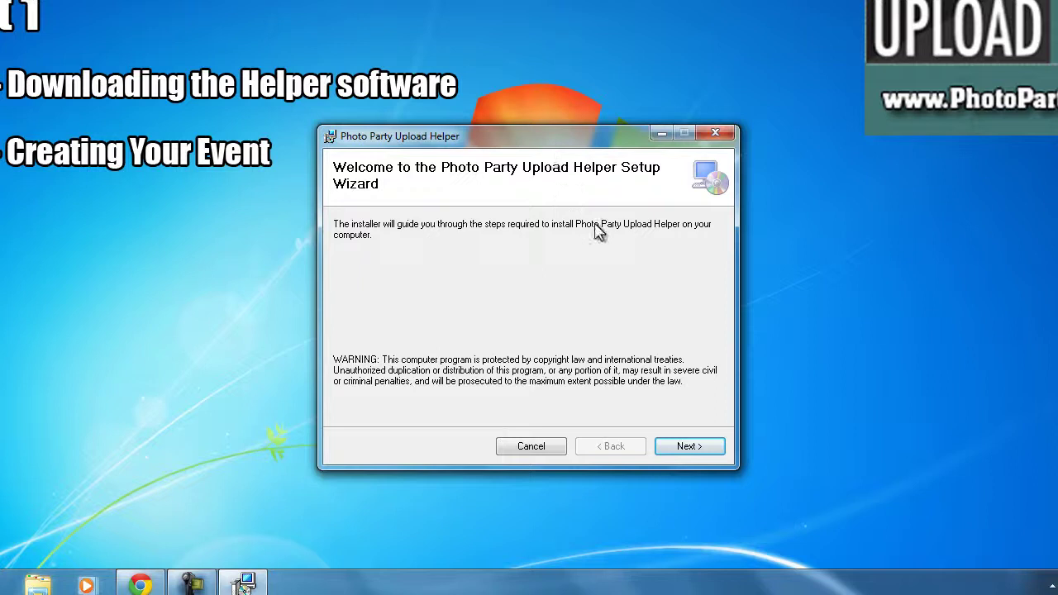
pyautogui.click(683, 447)
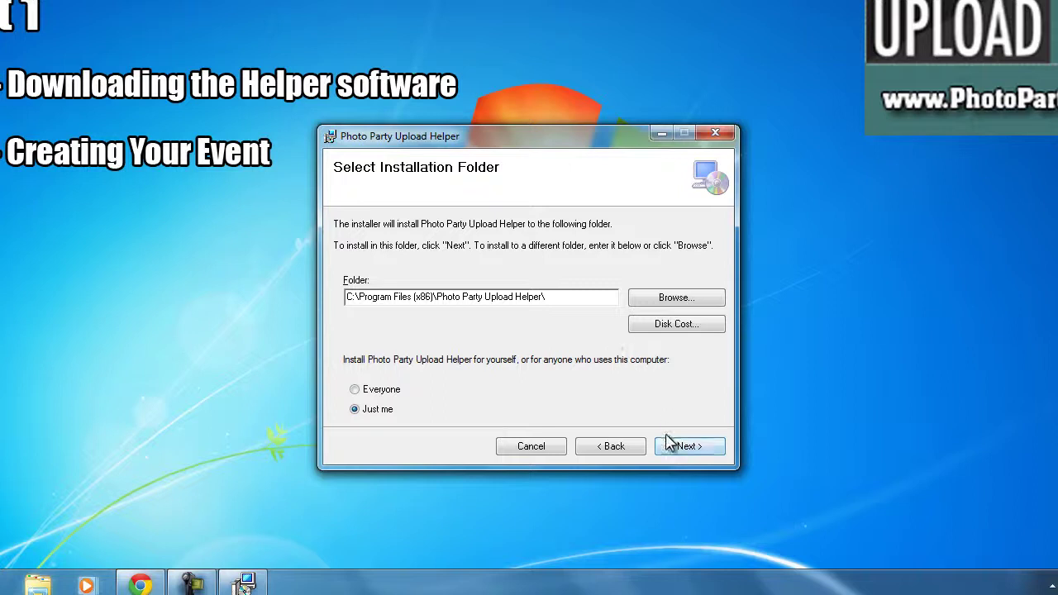
pyautogui.click(678, 450)
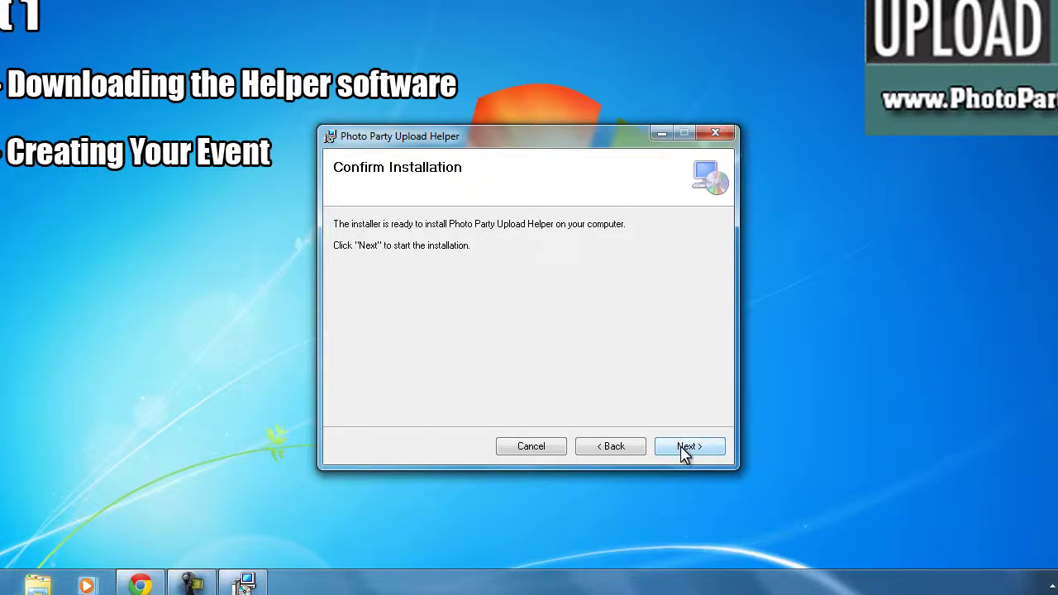
pyautogui.click(682, 451)
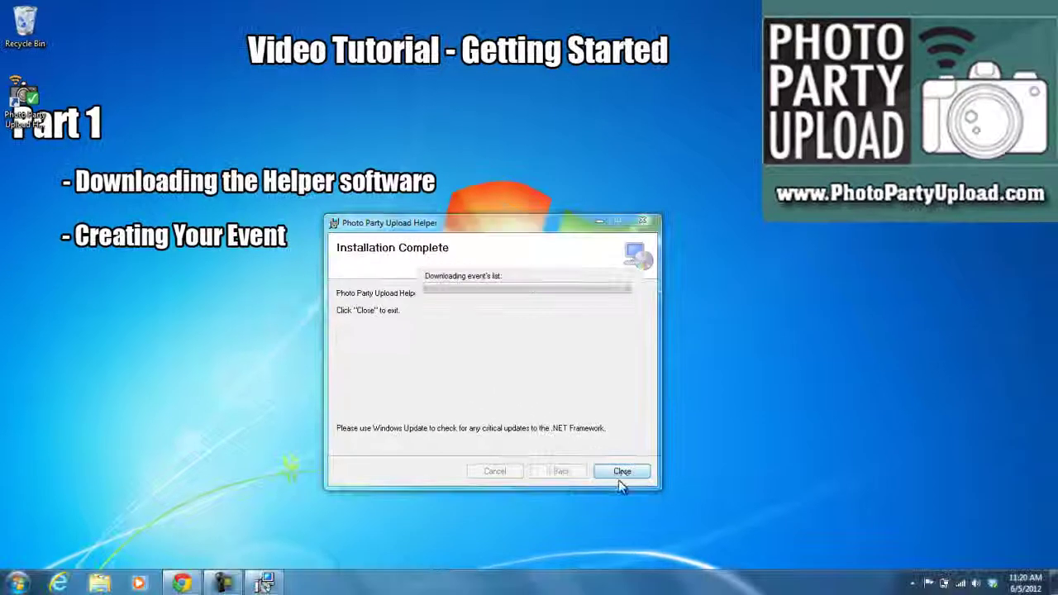
# - Close the finished installer and check the new Helper shortcut on the desktop
pyautogui.click(671, 508)
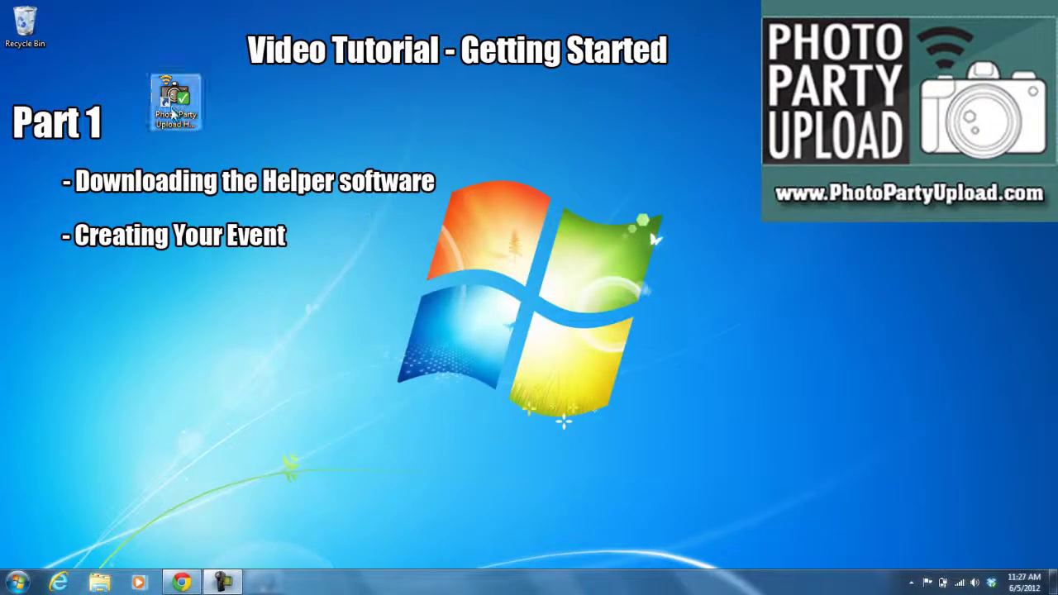
pyautogui.click(176, 103)
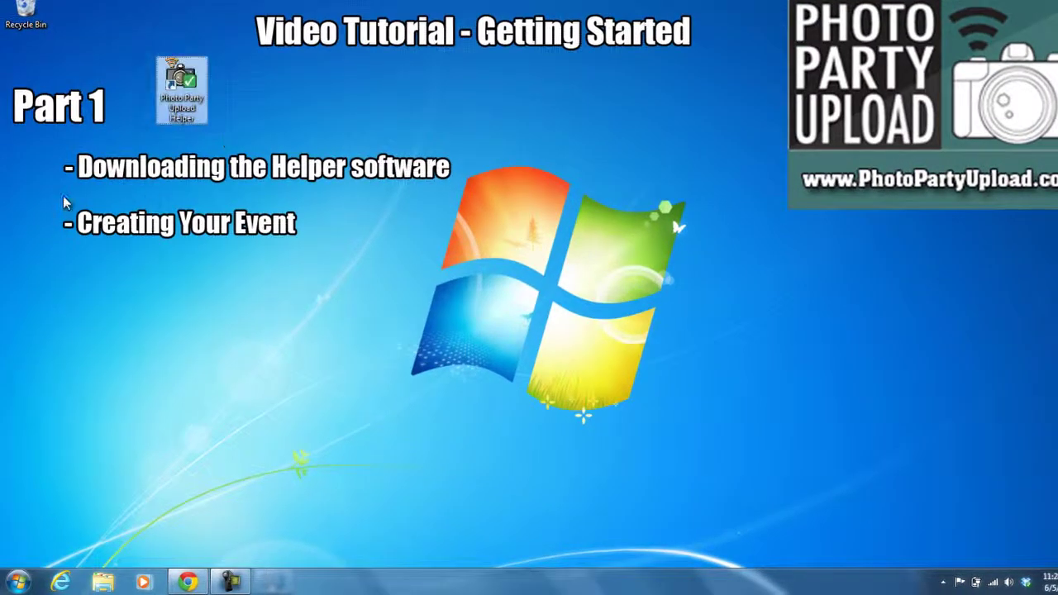
pyautogui.moveTo(52, 198); pyautogui.dragTo(308, 245)
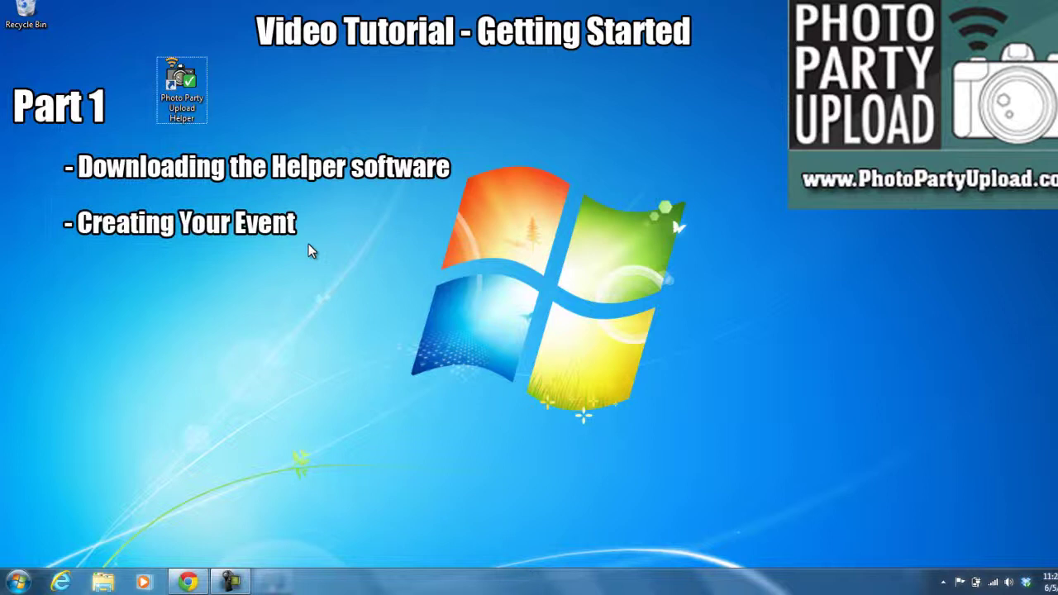